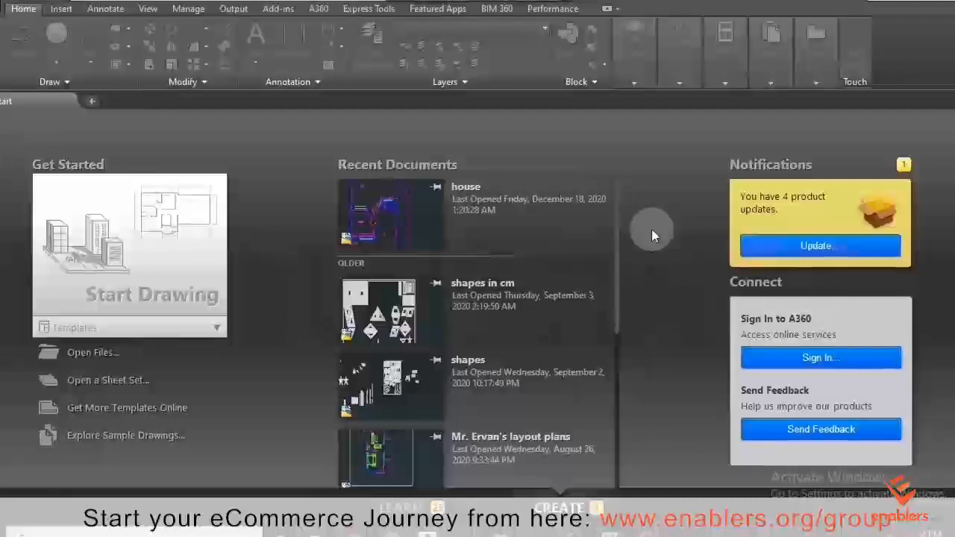
- Start a new blank drawing after checking the list of available templates
{"action": "left_click", "coordinate": [209, 329]}
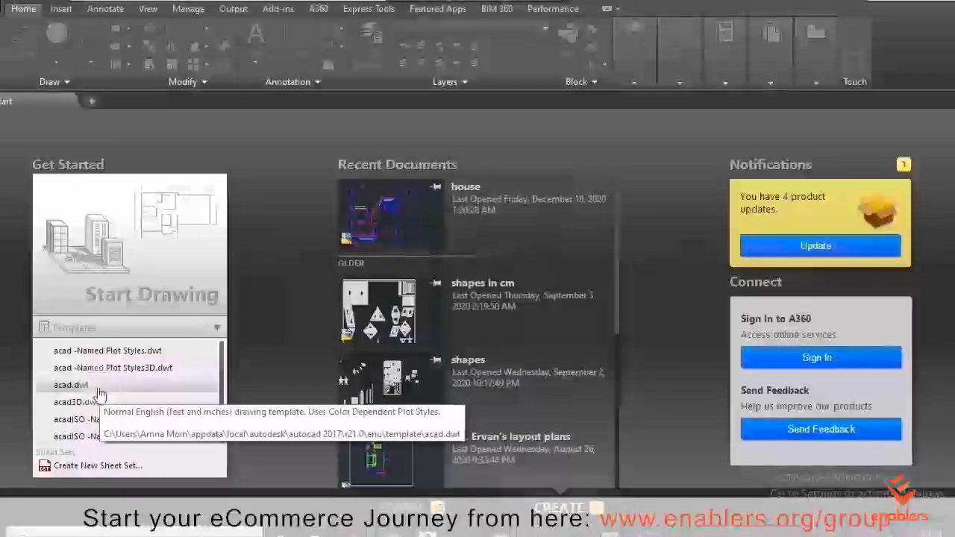
{"action": "left_click", "coordinate": [134, 266]}
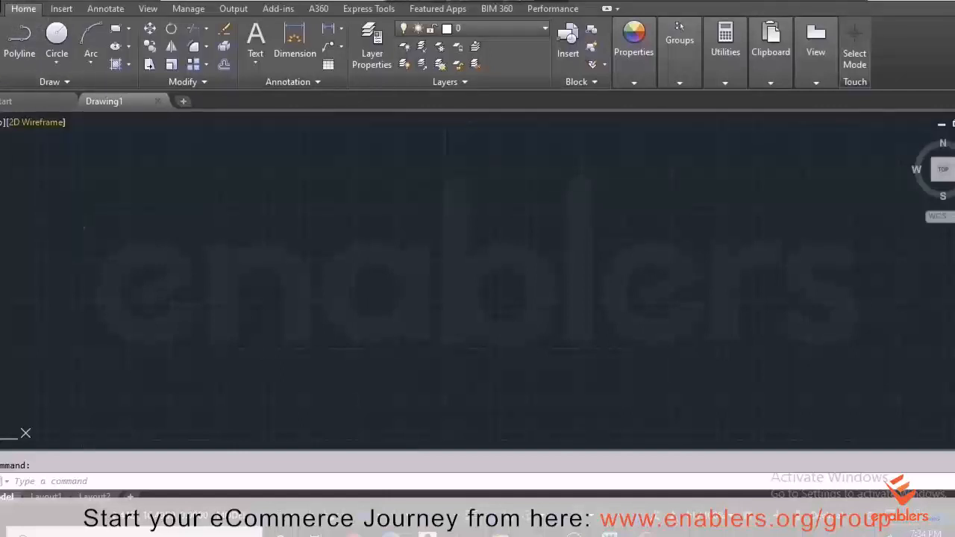
{"action": "left_click", "coordinate": [3, 5]}
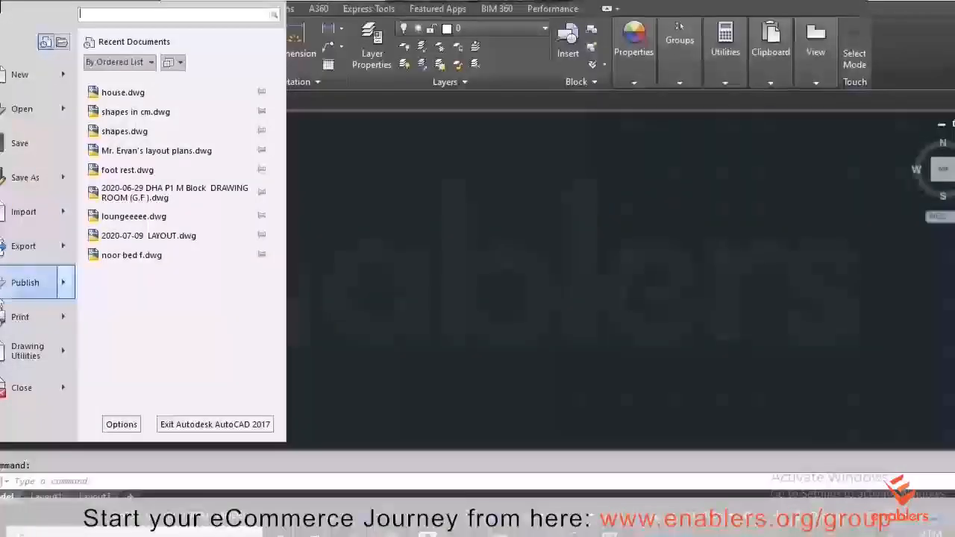
{"action": "left_click", "coordinate": [4, 319]}
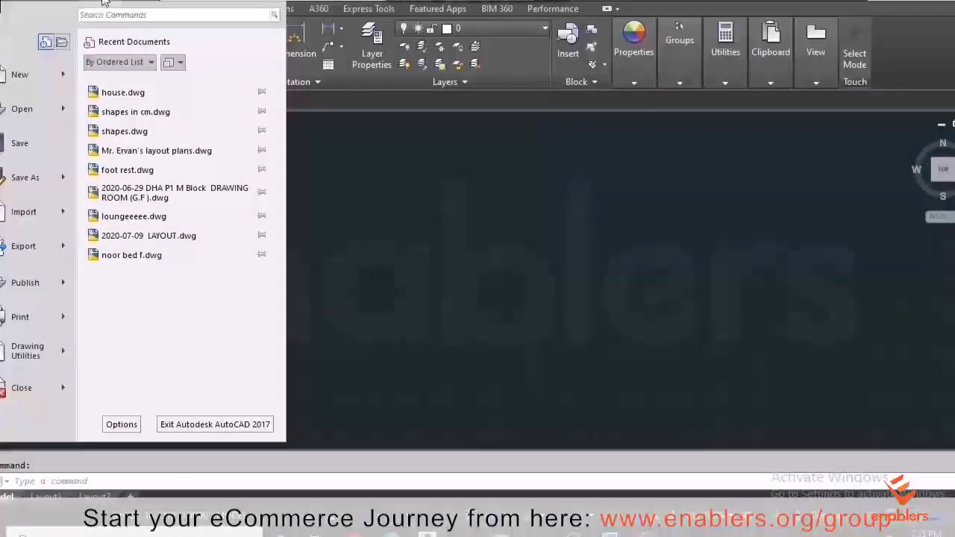
{"action": "left_click", "coordinate": [335, 229]}
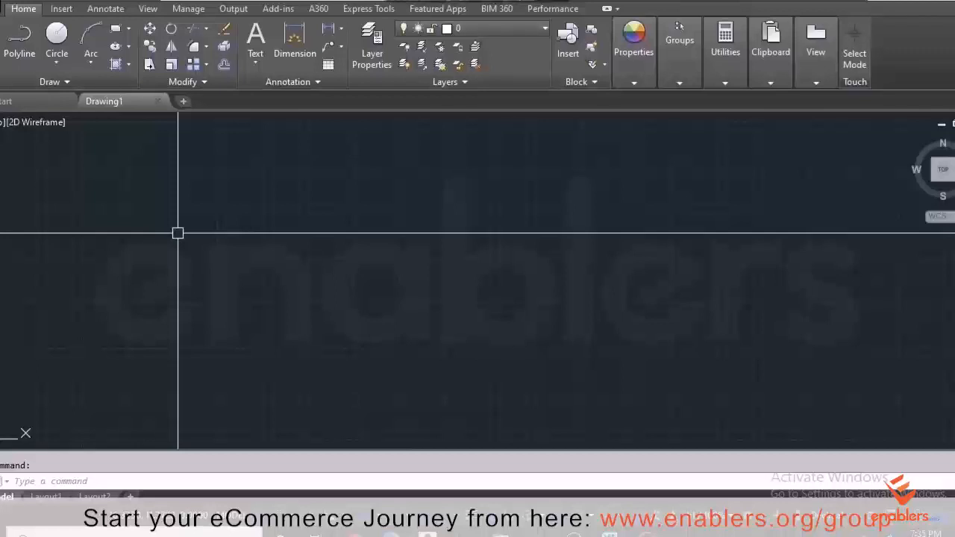
{"action": "key", "text": "F7"}
{"action": "key", "text": "F7"}
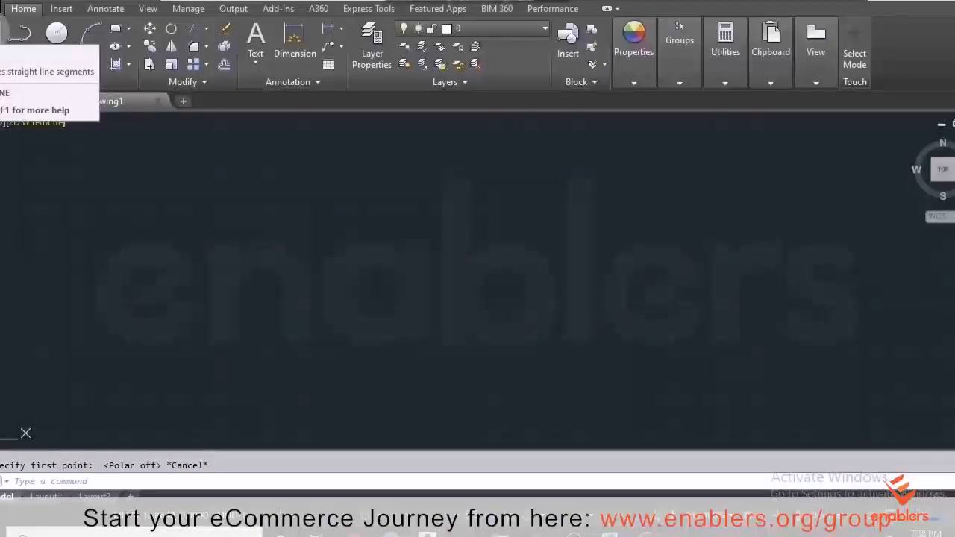
- Turn off dynamic input and draw a closed, roughly rectangular four-sided outline with the Line command
{"action": "left_click", "coordinate": [21, 32]}
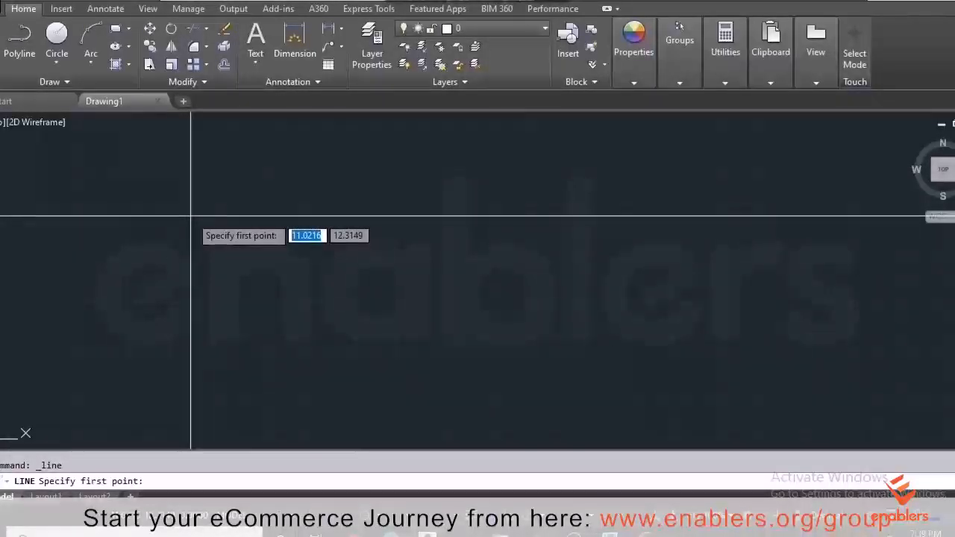
{"action": "key", "text": "F12"}
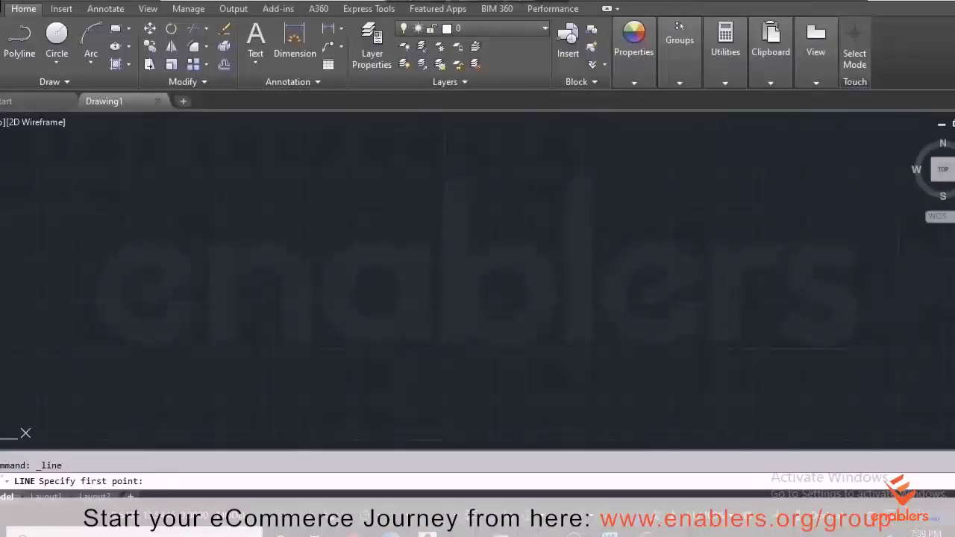
{"action": "left_click", "coordinate": [148, 193]}
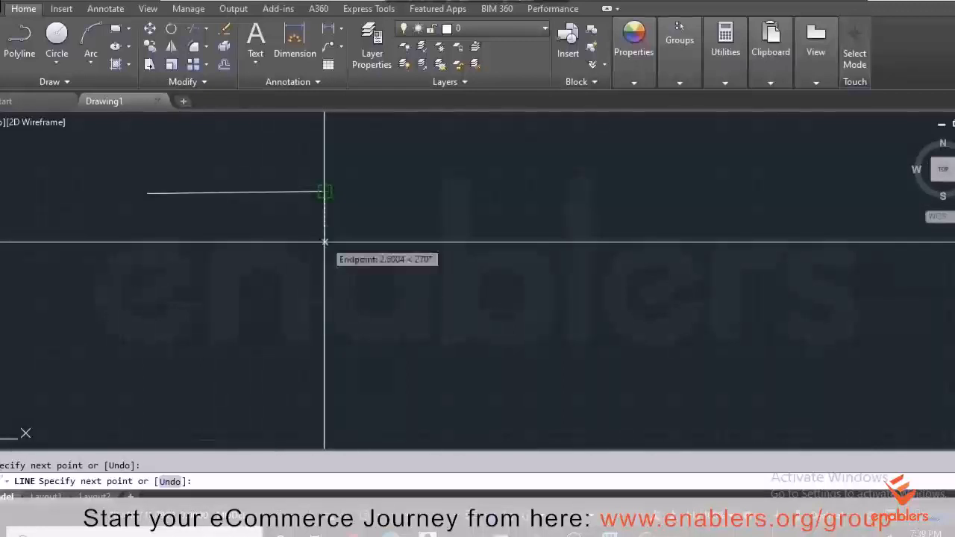
{"action": "left_click", "coordinate": [325, 319]}
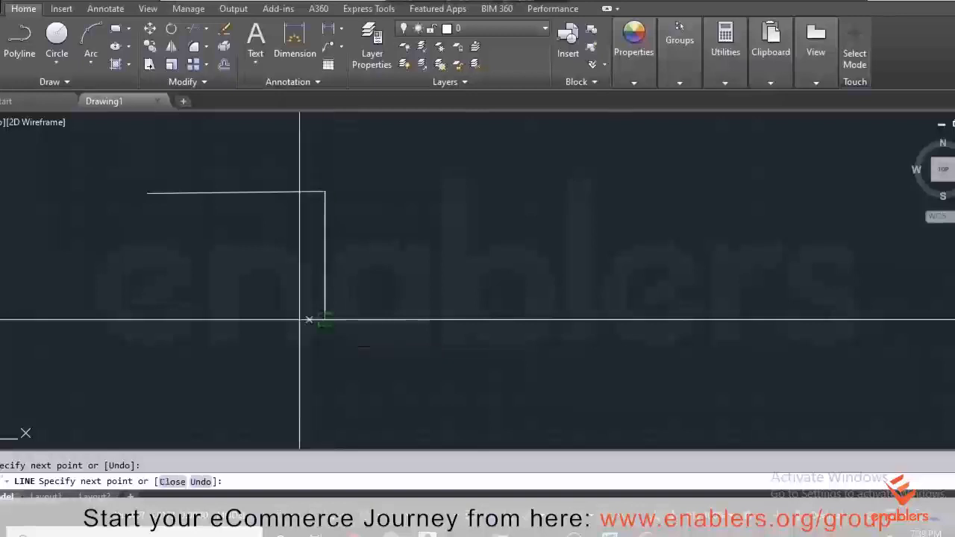
{"action": "left_click", "coordinate": [148, 319]}
{"action": "left_click", "coordinate": [148, 192]}
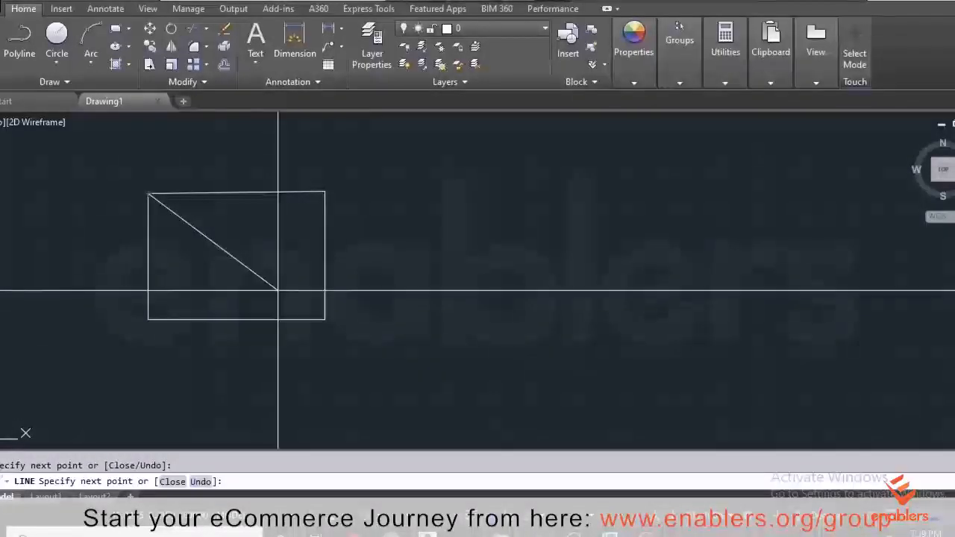
{"action": "key", "text": "Escape"}
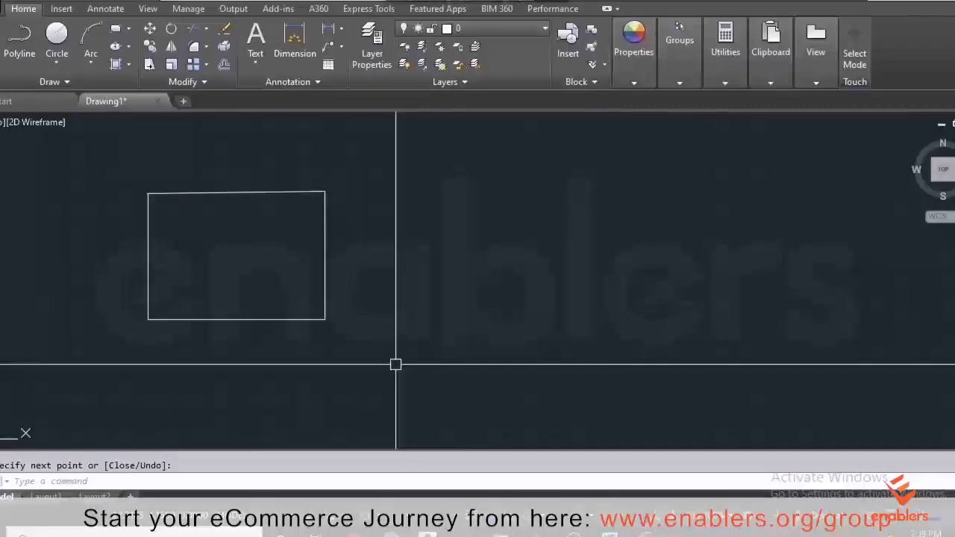
- Open the Options dialog and examine the color scheme and crosshair size in the display settings
{"action": "type", "text": "o"}
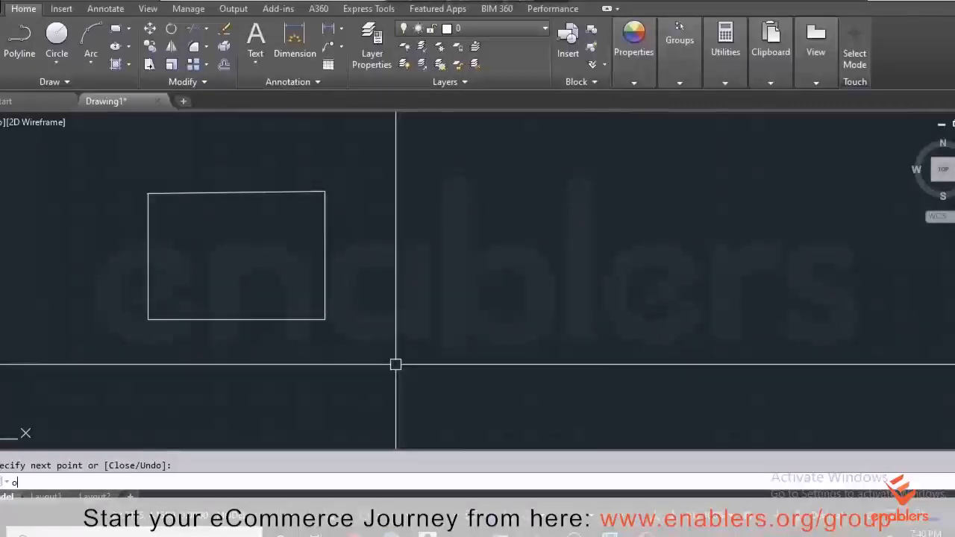
{"action": "type", "text": "p"}
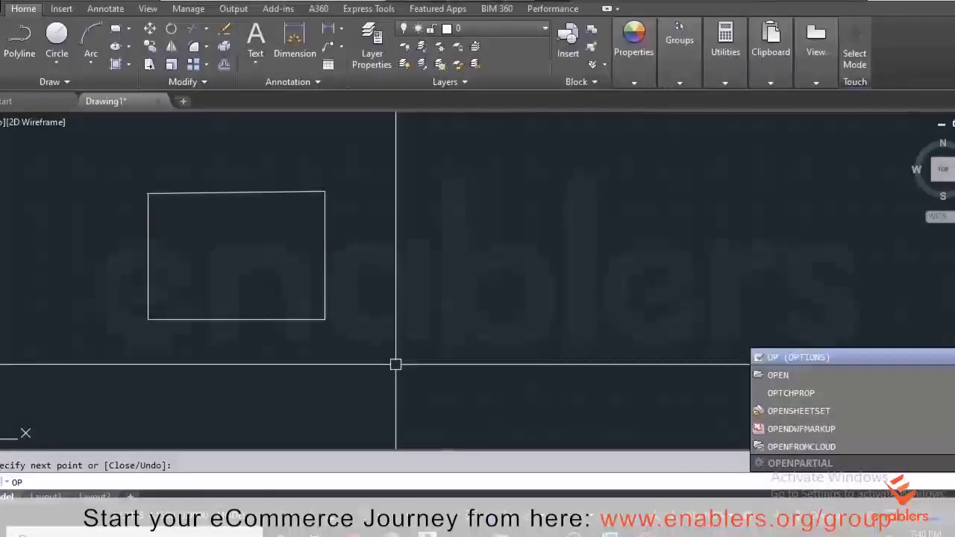
{"action": "key", "text": "Return"}
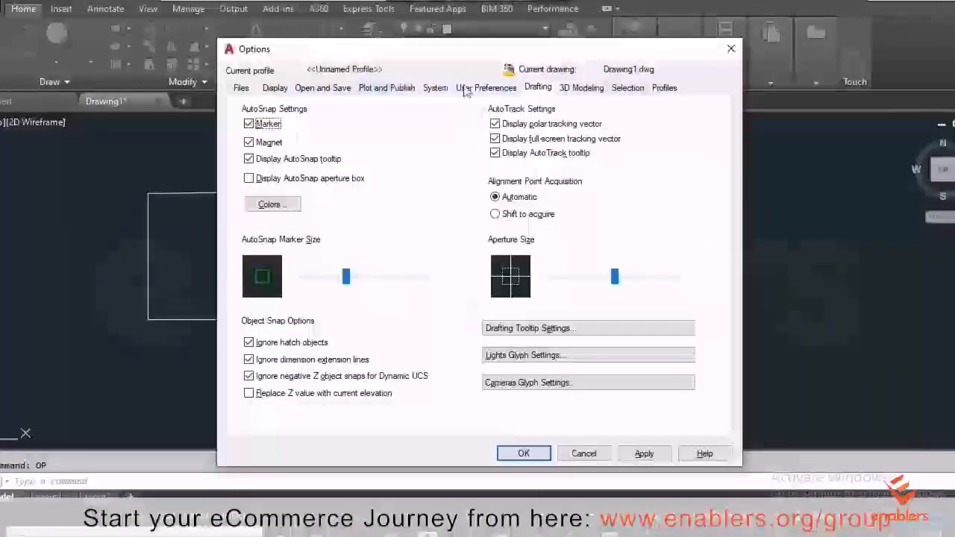
{"action": "left_click", "coordinate": [275, 88]}
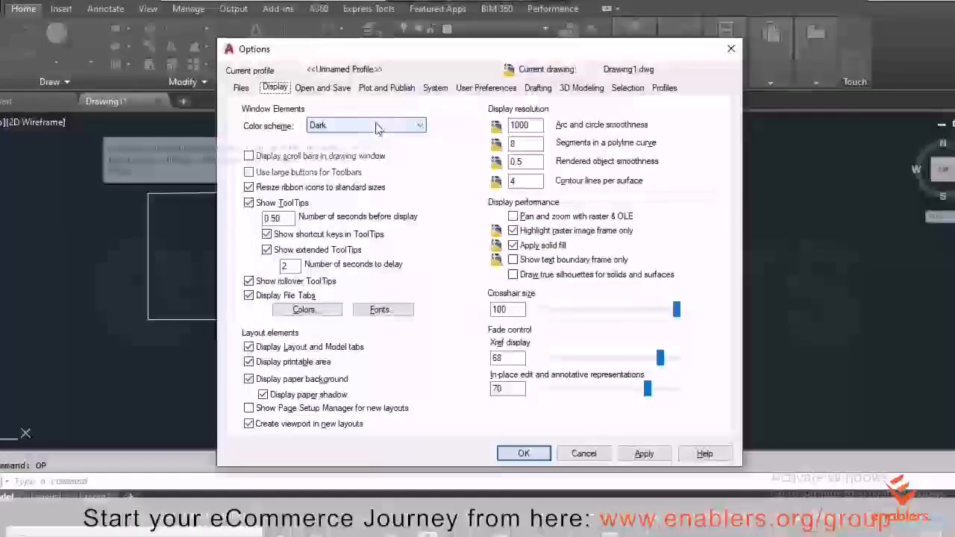
{"action": "left_click", "coordinate": [420, 126]}
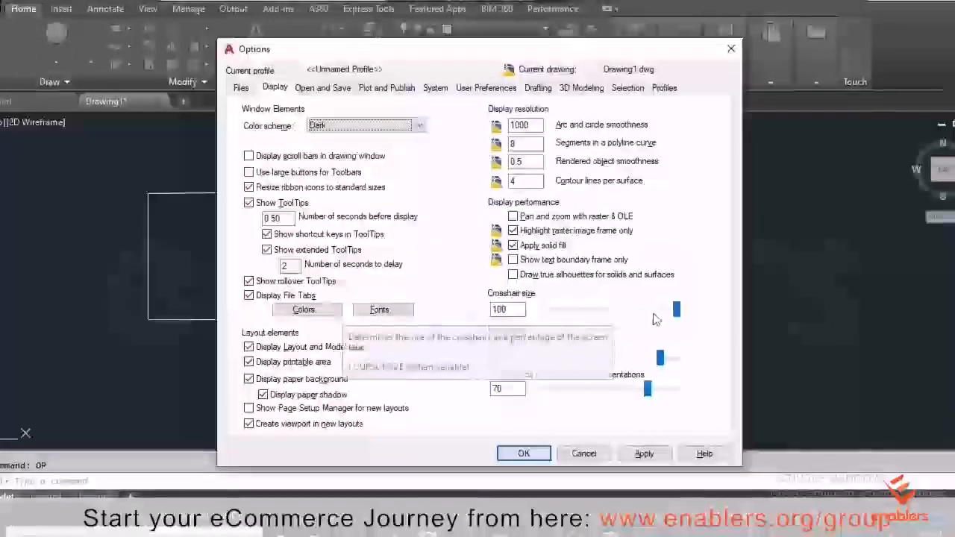
{"action": "left_click", "coordinate": [676, 312]}
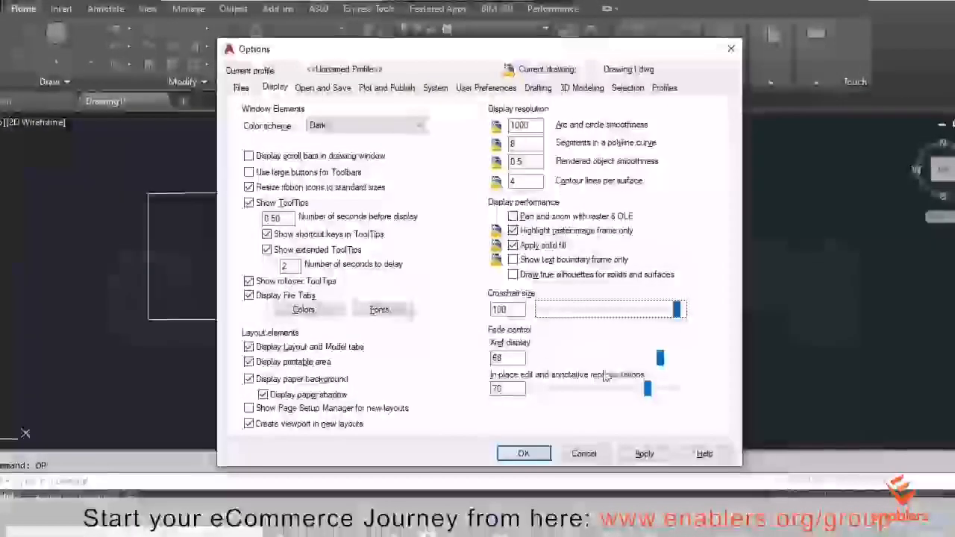
- Examine the open and save, plot, system, user preference, drafting, 3D modeling and selection options, apply them and close the dialog
{"action": "left_click", "coordinate": [305, 92]}
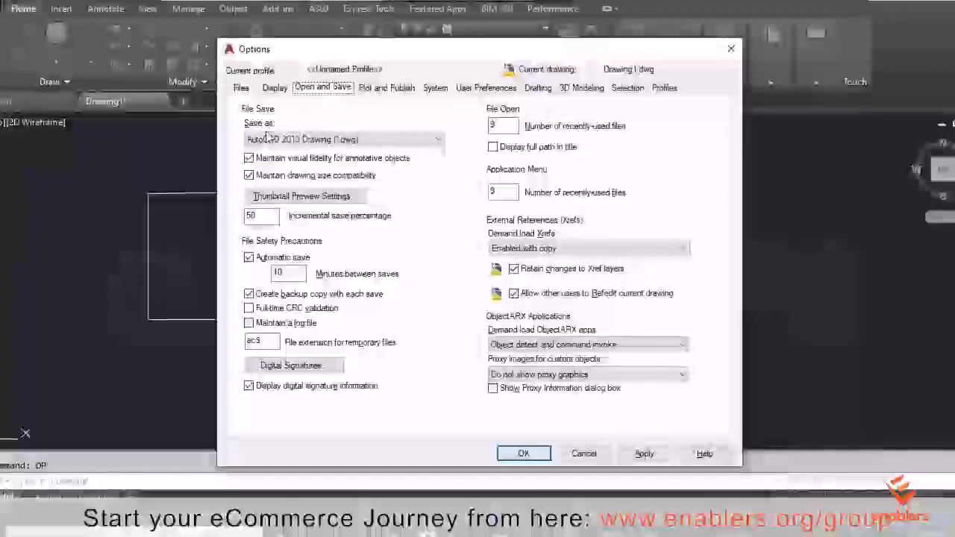
{"action": "left_click", "coordinate": [437, 141]}
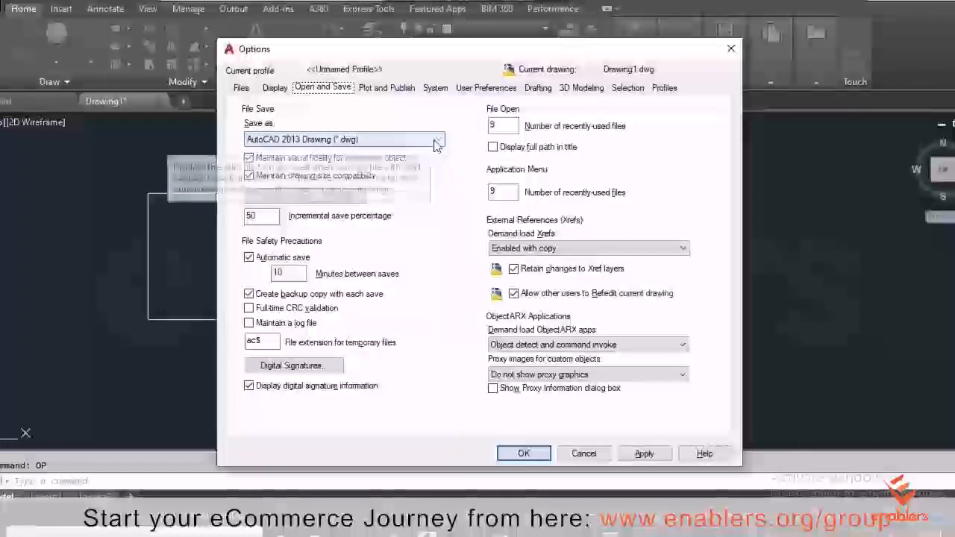
{"action": "left_click", "coordinate": [437, 142]}
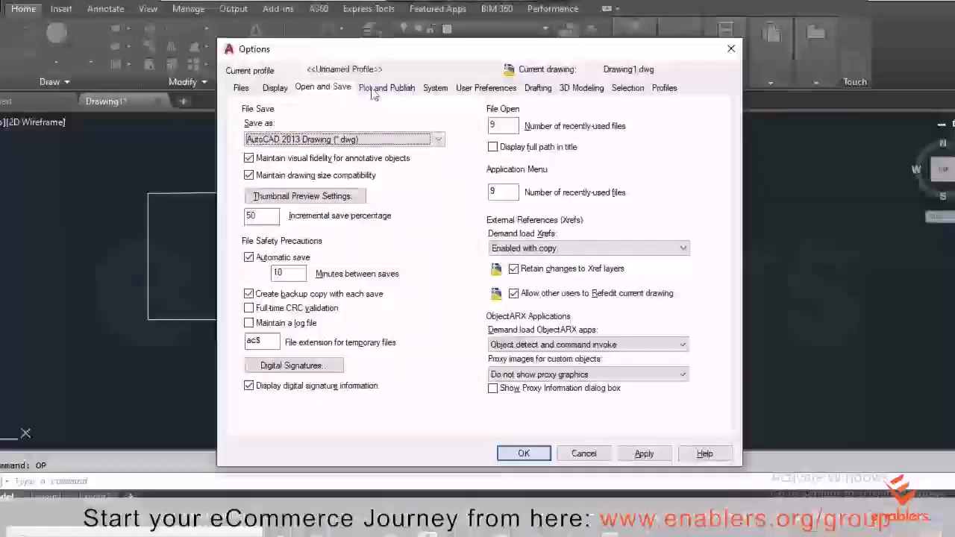
{"action": "left_click", "coordinate": [396, 88]}
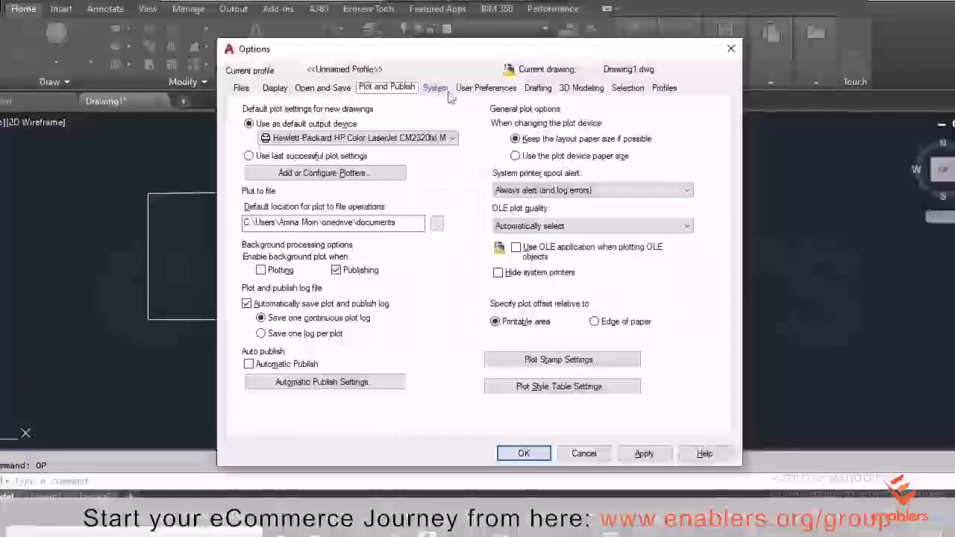
{"action": "left_click", "coordinate": [436, 88]}
{"action": "left_click", "coordinate": [486, 88]}
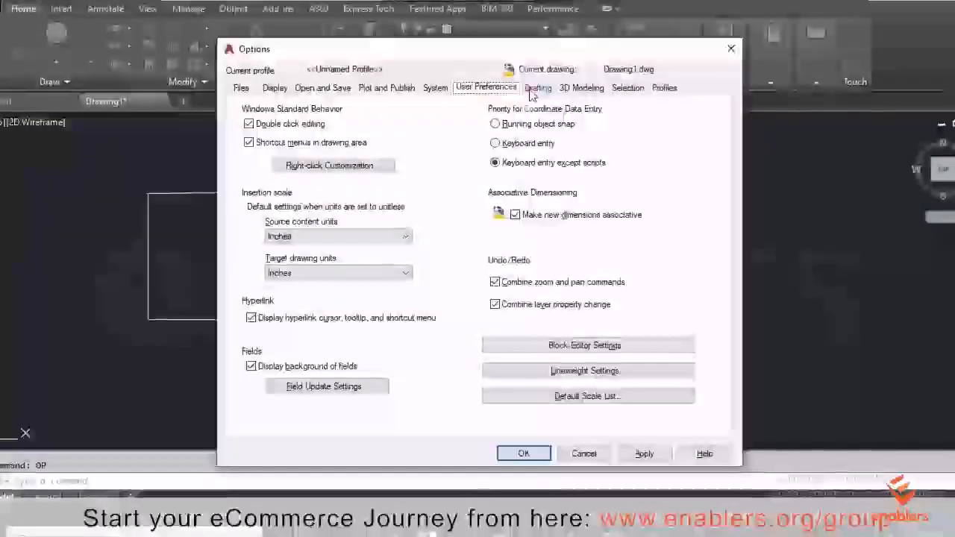
{"action": "left_click", "coordinate": [536, 89]}
{"action": "left_click", "coordinate": [582, 88]}
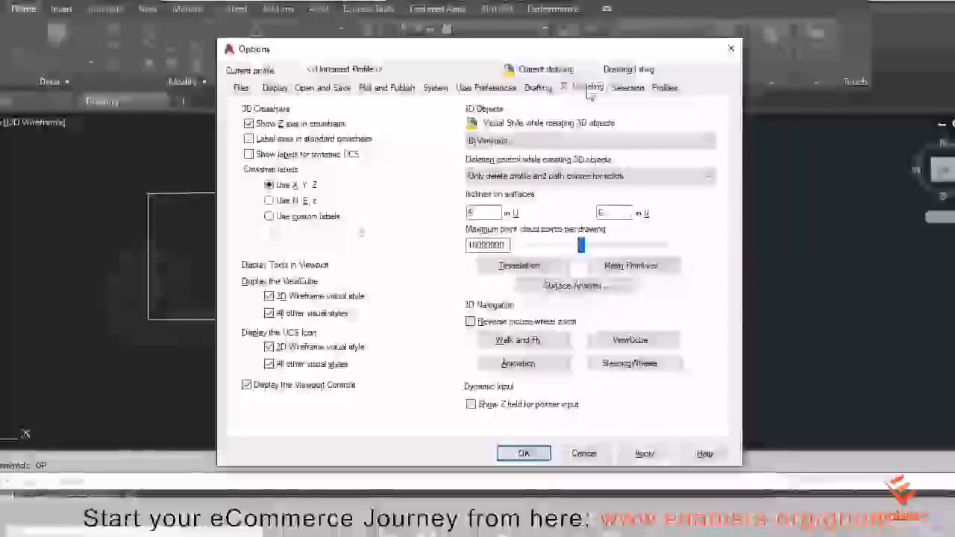
{"action": "left_click", "coordinate": [628, 88]}
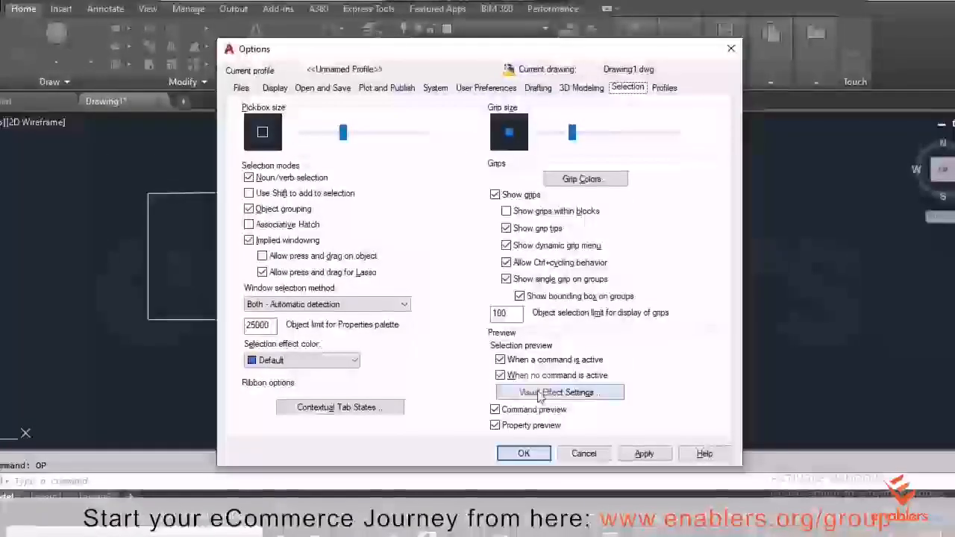
{"action": "left_click", "coordinate": [644, 454]}
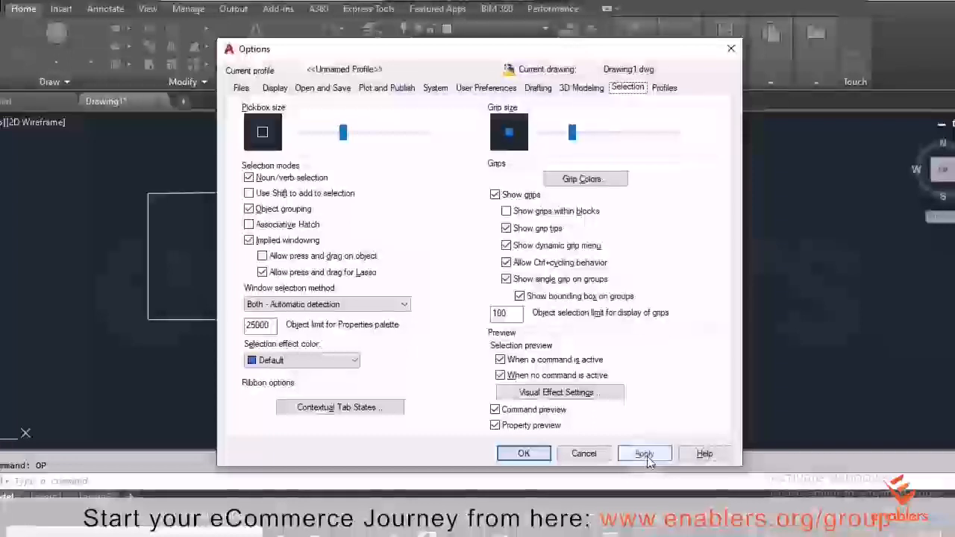
{"action": "left_click", "coordinate": [645, 454]}
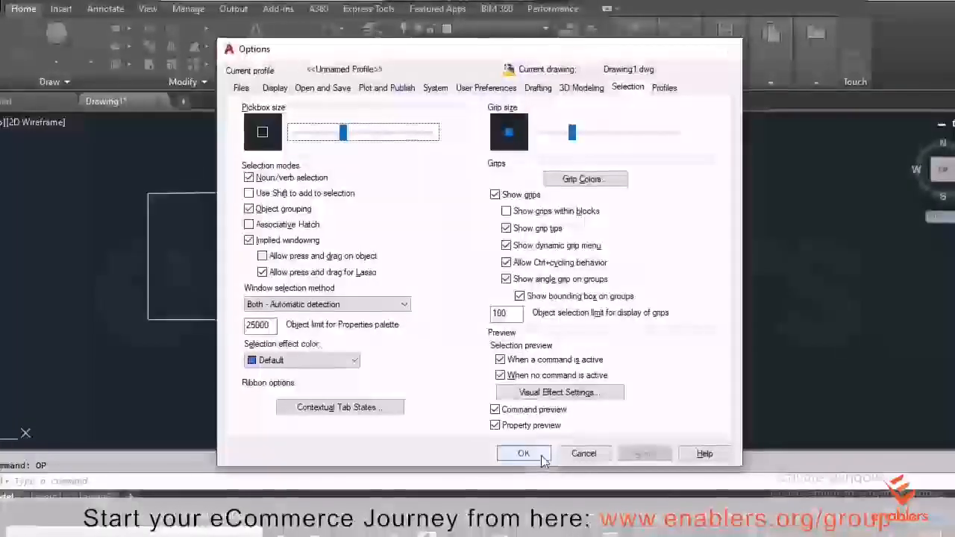
{"action": "left_click", "coordinate": [542, 457]}
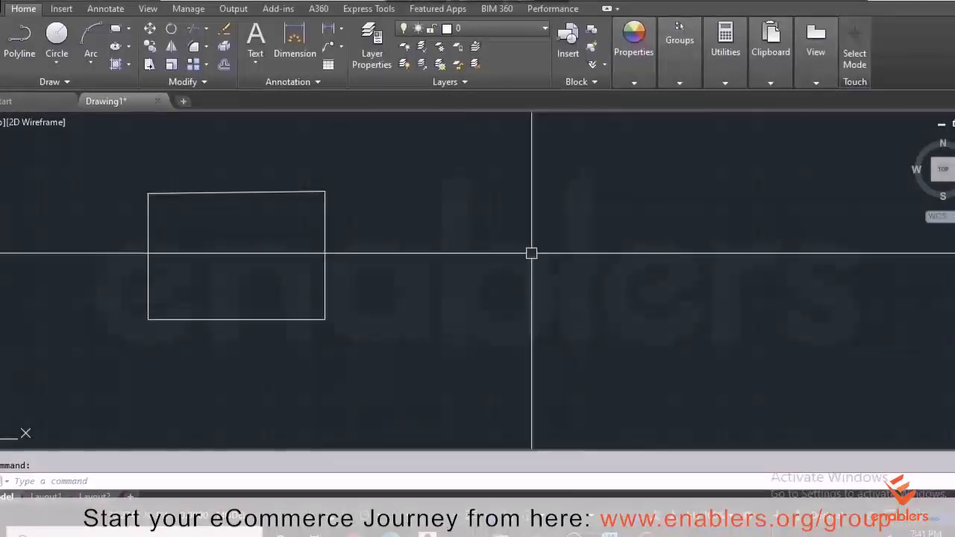
- Zoom to the drawing's extents and inspect the four-sided outline at different positions and magnifications with the Pan tool
{"action": "key", "text": "F7"}
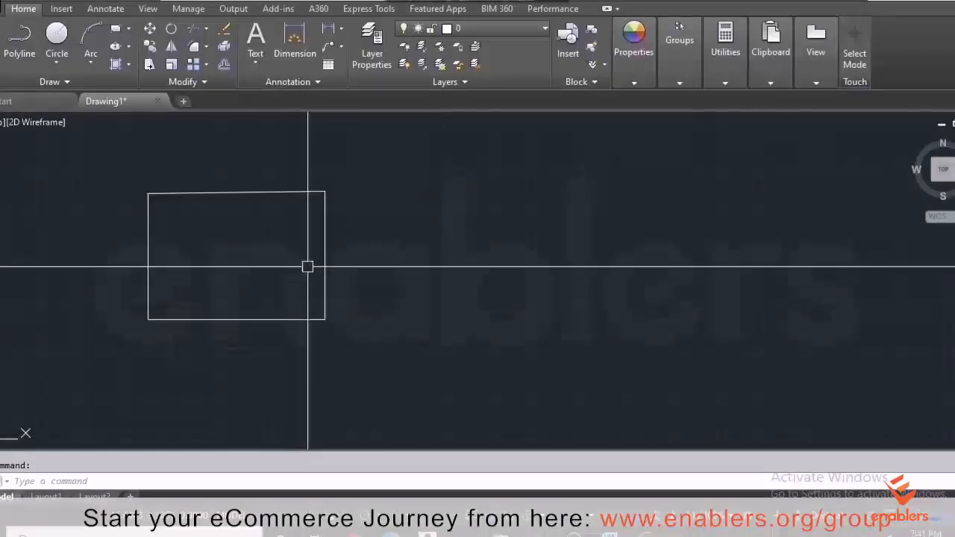
{"action": "middle_click_drag", "start_coordinate": [314, 267], "coordinate": [362, 265]}
{"action": "middle_click", "coordinate": [362, 265]}
{"action": "middle_click", "coordinate": [362, 265]}
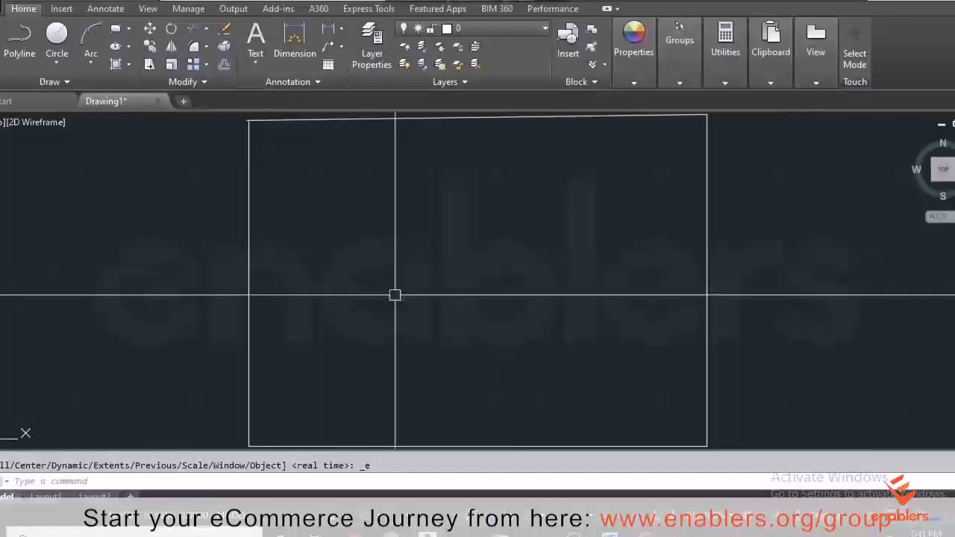
{"action": "middle_click_drag", "start_coordinate": [464, 290], "coordinate": [465, 290]}
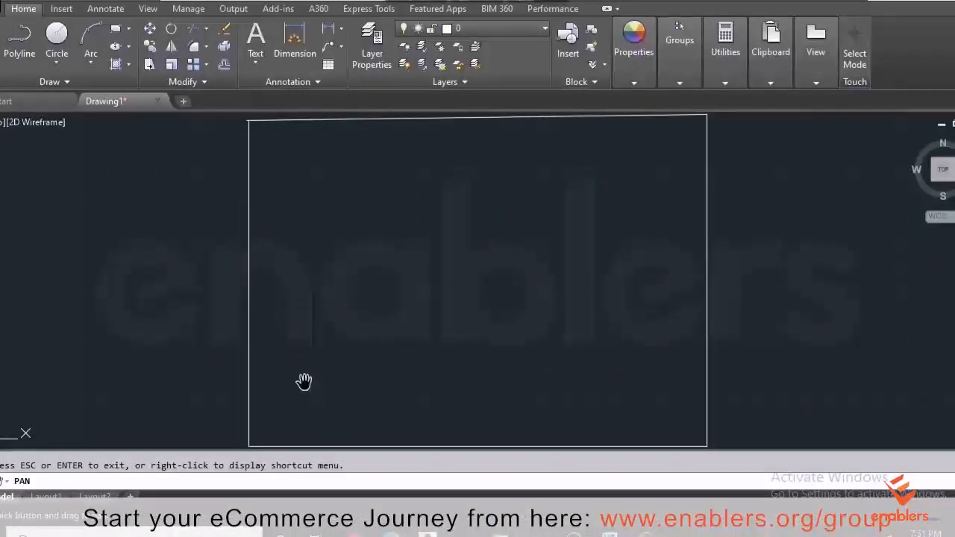
{"action": "mouse_move", "coordinate": [379, 292]}
{"action": "left_mouse_down"}
{"action": "mouse_move", "coordinate": [251, 305]}
{"action": "mouse_move", "coordinate": [486, 408]}
{"action": "mouse_move", "coordinate": [463, 247]}
{"action": "mouse_move", "coordinate": [326, 284]}
{"action": "left_mouse_up"}
{"action": "scroll", "coordinate": [343, 343], "scroll_direction": "down", "scroll_amount": 5}
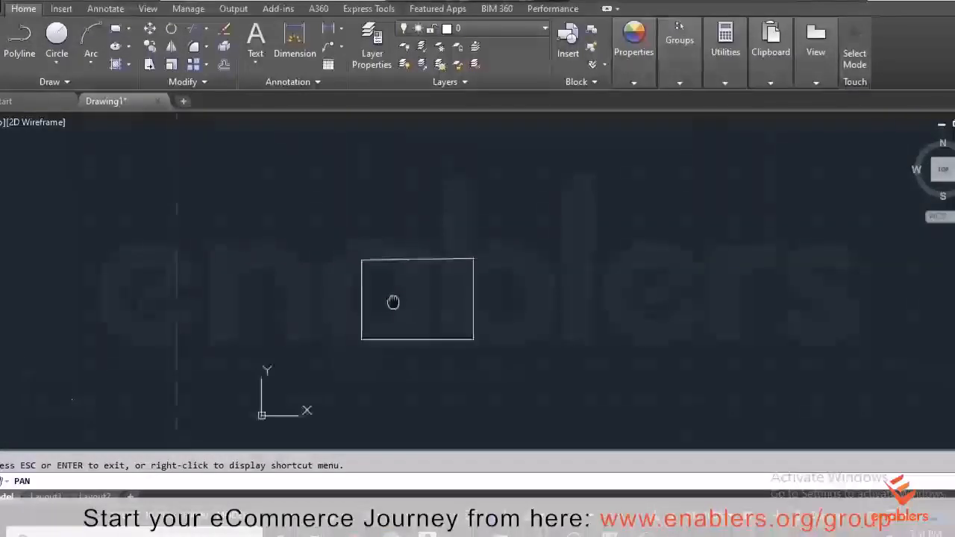
{"action": "left_click_drag", "start_coordinate": [392, 300], "coordinate": [375, 300]}
{"action": "scroll", "coordinate": [404, 301], "scroll_direction": "up", "scroll_amount": 4}
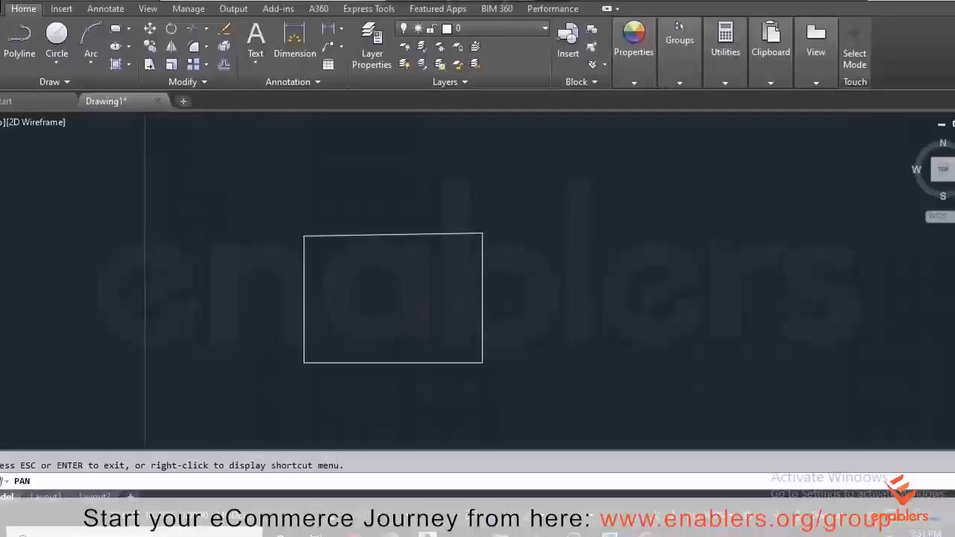
{"action": "scroll", "coordinate": [404, 301], "scroll_direction": "down", "scroll_amount": 2}
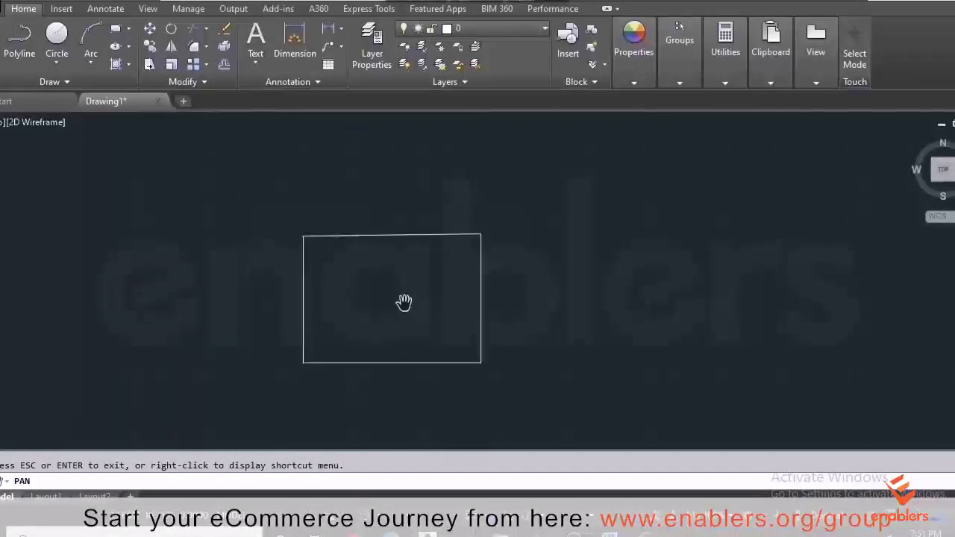
{"action": "scroll", "coordinate": [404, 302], "scroll_direction": "down", "scroll_amount": 2}
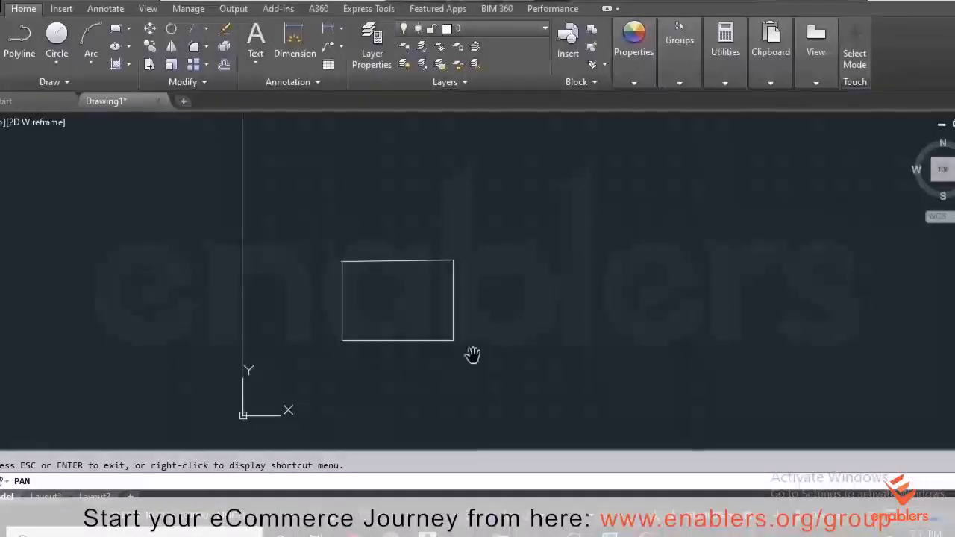
- Inspect the outline's lower-right corner up close with the Pan tool, leave it, and briefly select the outline's right side
{"action": "scroll", "coordinate": [455, 344], "scroll_direction": "up", "scroll_amount": 5}
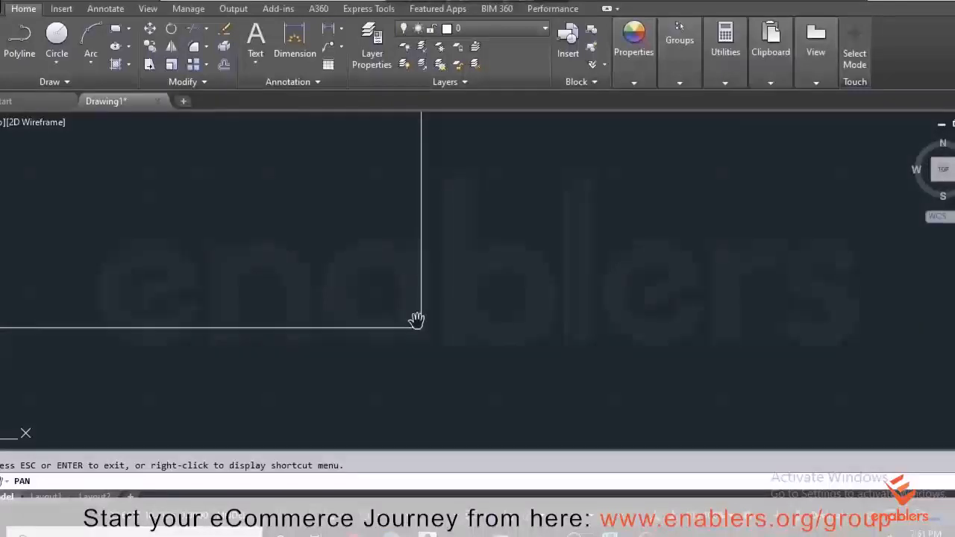
{"action": "left_click_drag", "start_coordinate": [416, 321], "coordinate": [418, 324]}
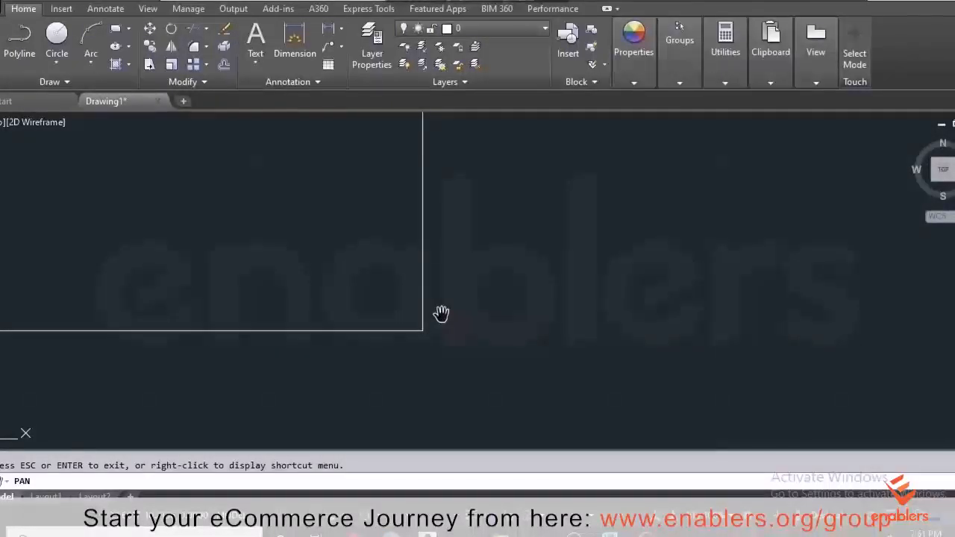
{"action": "left_click_drag", "start_coordinate": [434, 320], "coordinate": [441, 313]}
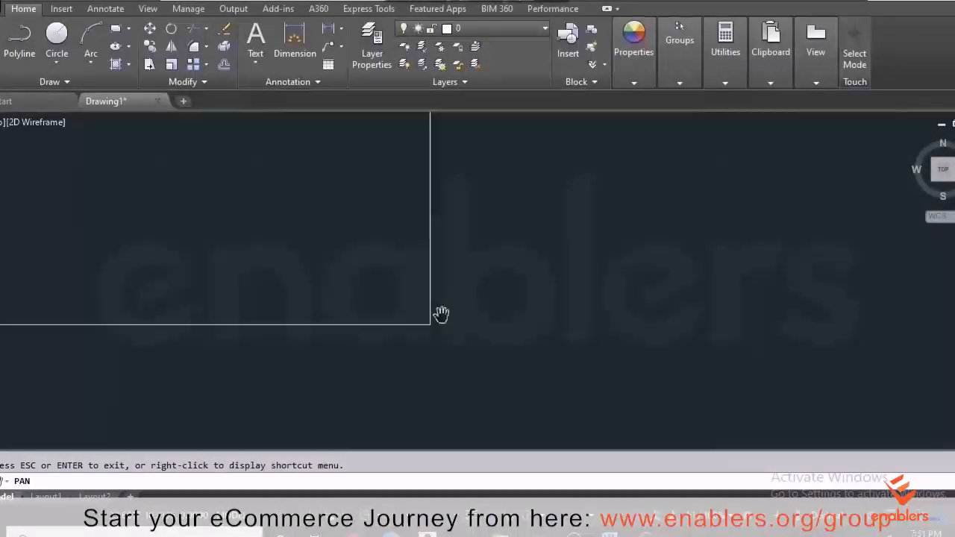
{"action": "scroll", "coordinate": [441, 314], "scroll_direction": "down", "scroll_amount": 5}
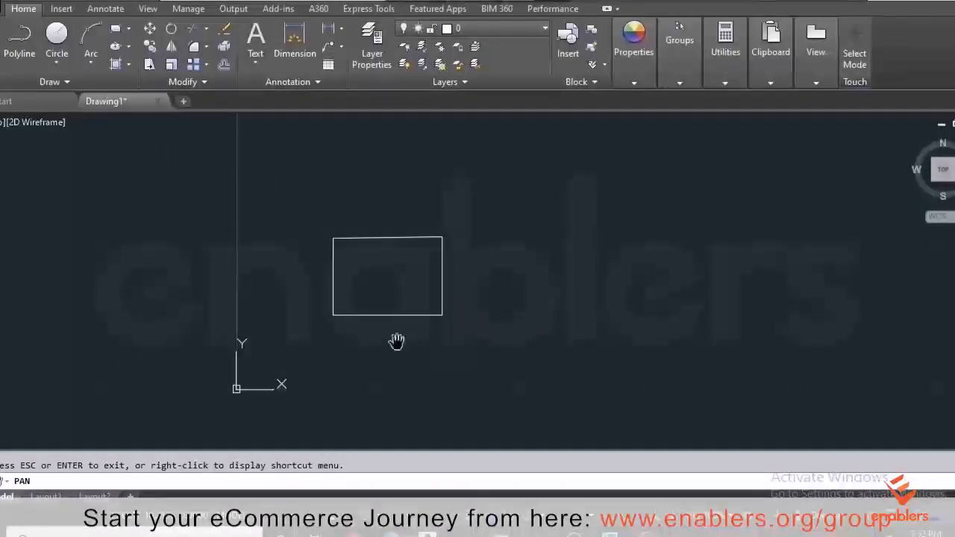
{"action": "key", "text": "Escape"}
{"action": "left_click", "coordinate": [441, 276]}
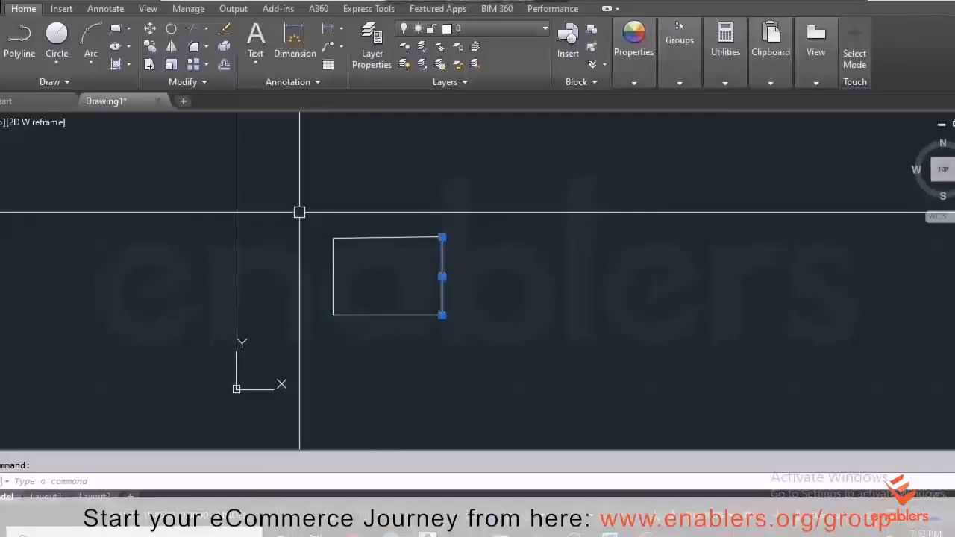
{"action": "key", "text": "Escape"}
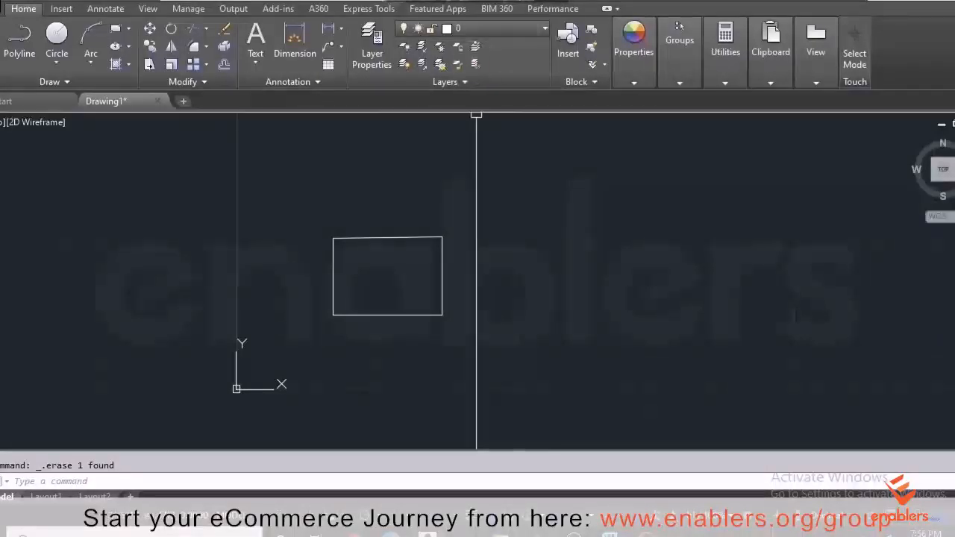
- Draw a circle just to the right of the four-sided outline, sized freehand by center point and radius
{"action": "left_click", "coordinate": [56, 36]}
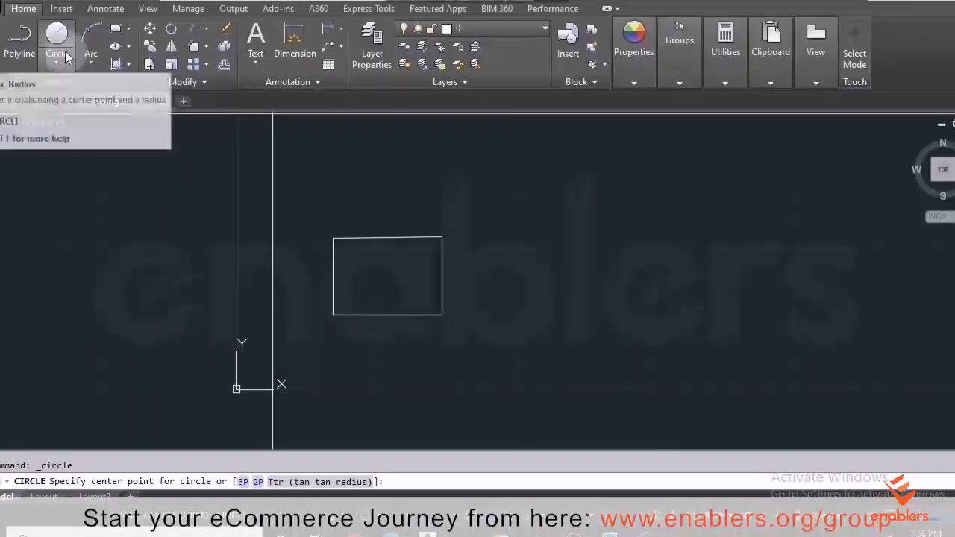
{"action": "left_click", "coordinate": [494, 258]}
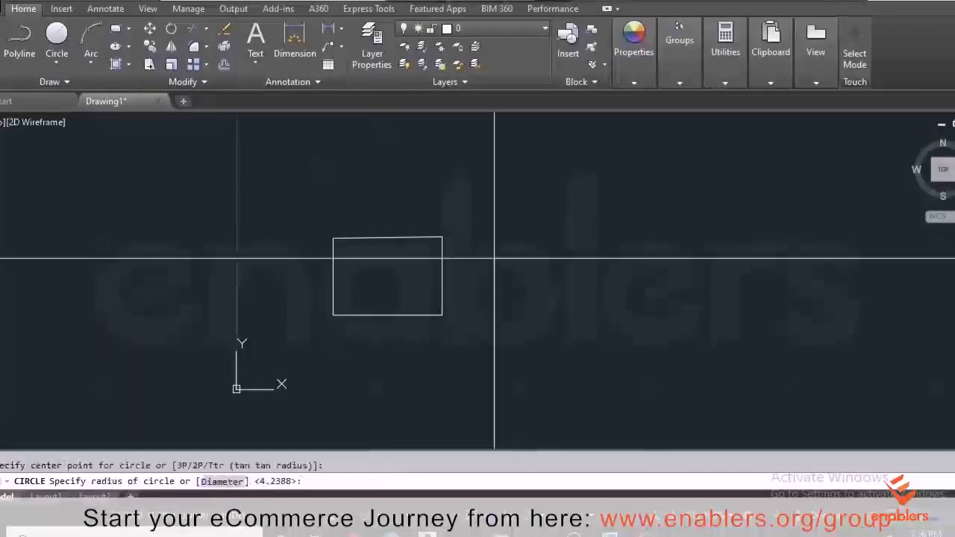
{"action": "left_click", "coordinate": [518, 284]}
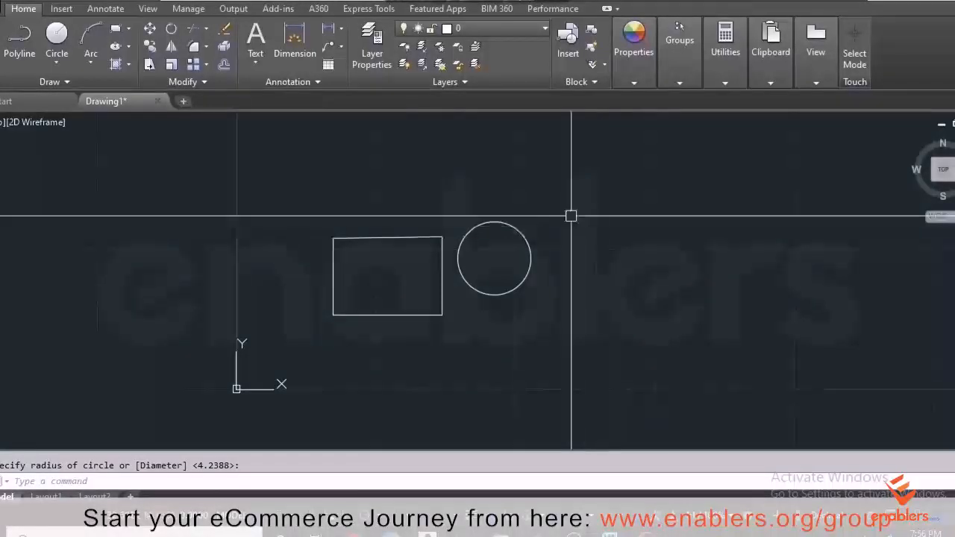
- Select the circle by picking its edge and again with a window selection around it, clearing the selection each time
{"action": "left_click", "coordinate": [529, 239]}
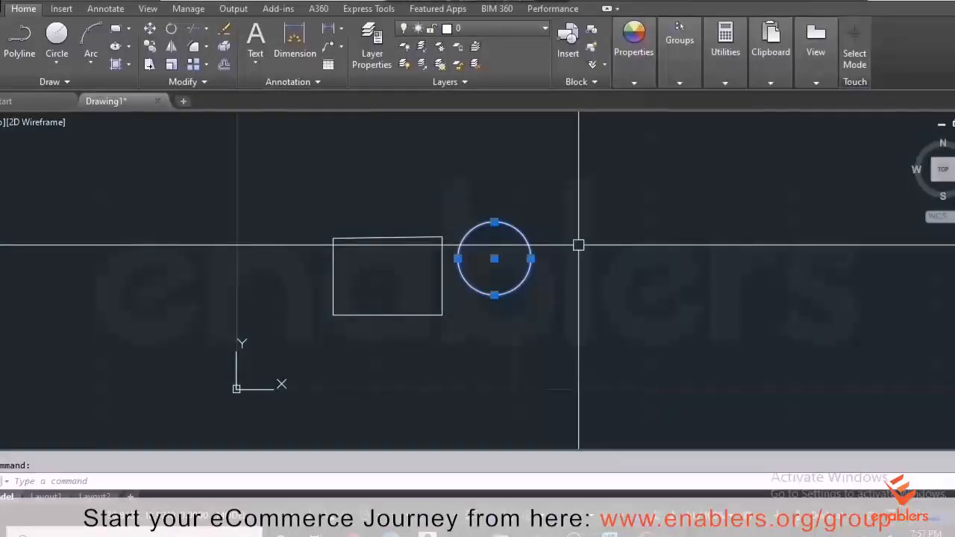
{"action": "key", "text": "Escape"}
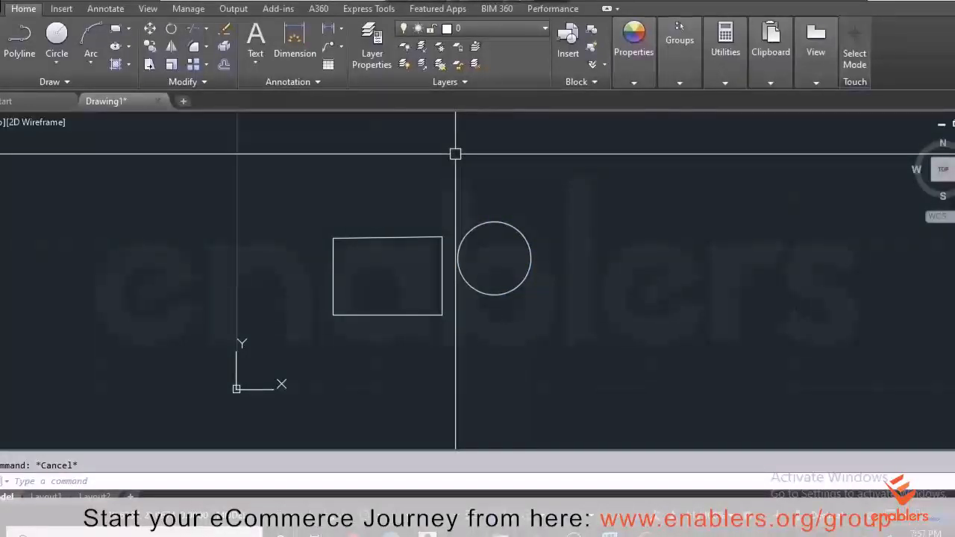
{"action": "left_click", "coordinate": [455, 154]}
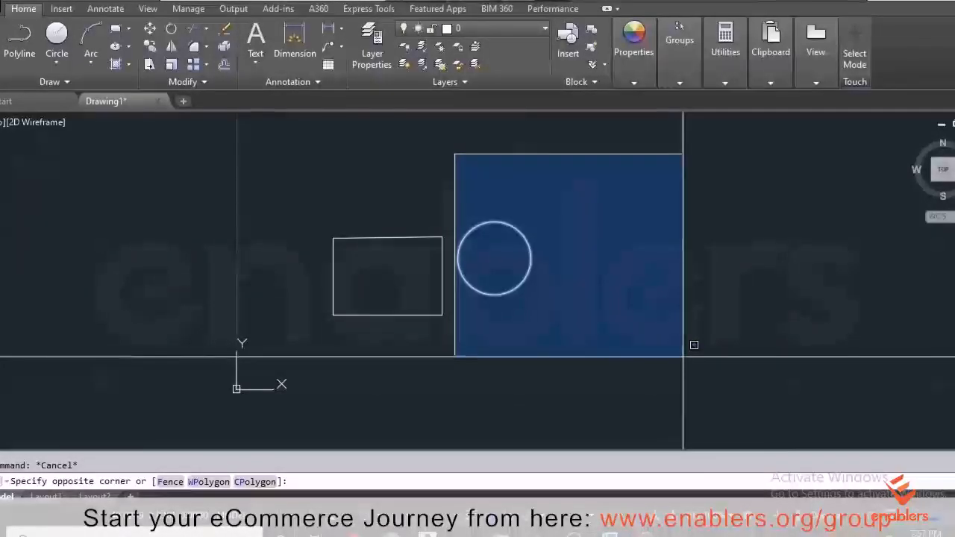
{"action": "left_click", "coordinate": [682, 349]}
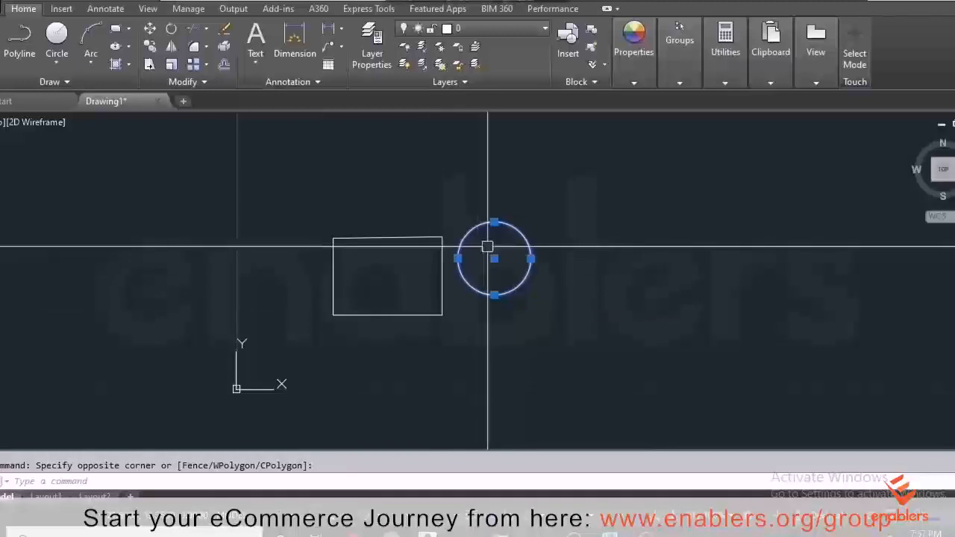
{"action": "key", "text": "Escape"}
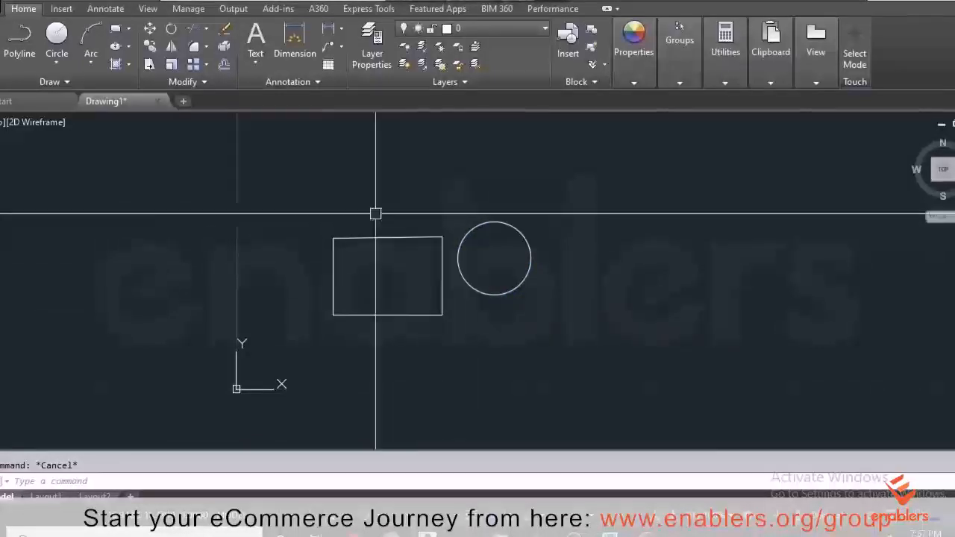
- Select the outline and the circle together with a left-to-right window selection, and clear the selection
{"action": "left_click", "coordinate": [295, 205]}
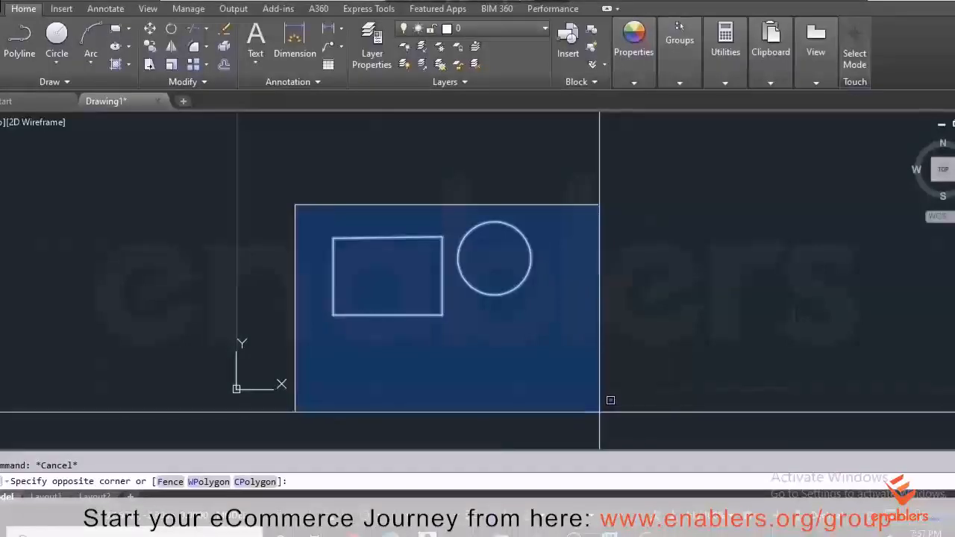
{"action": "left_click", "coordinate": [599, 409]}
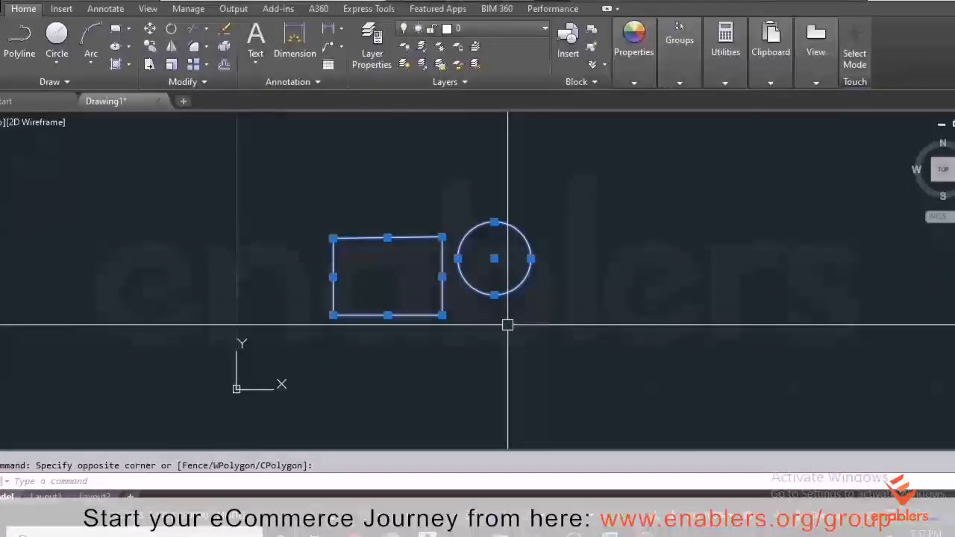
{"action": "key", "text": "Escape"}
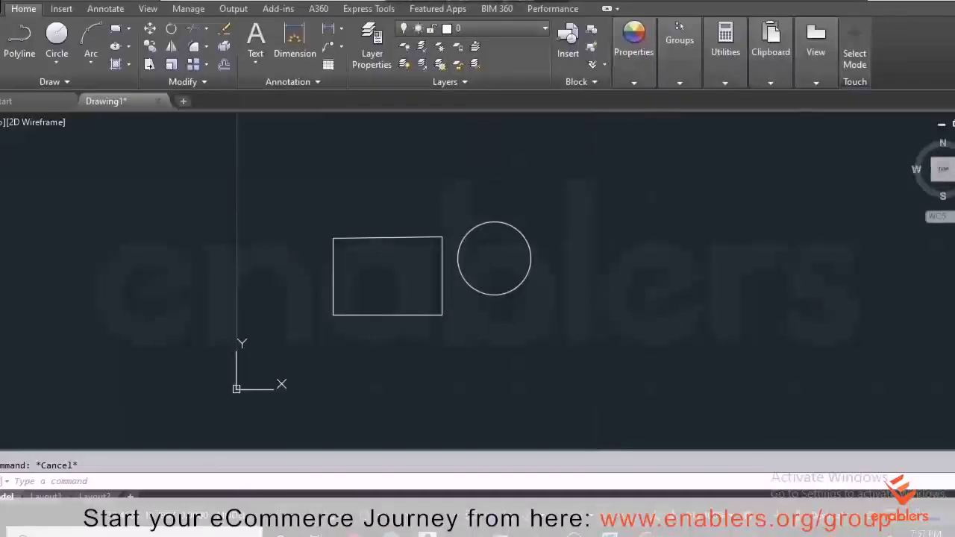
- Select the circle and the outline's crossed sides with a right-to-left crossing selection, and clear the selection
{"action": "left_click", "coordinate": [599, 169]}
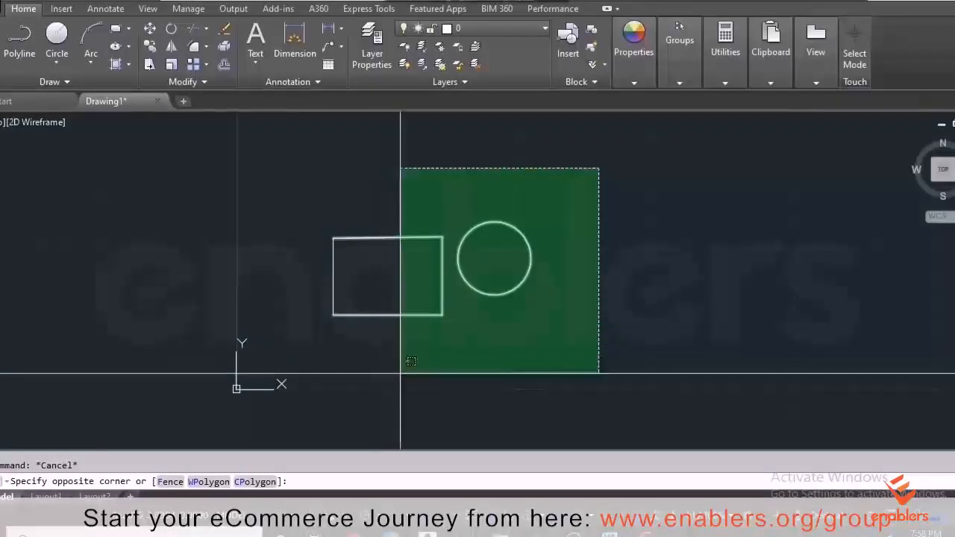
{"action": "left_click", "coordinate": [422, 388]}
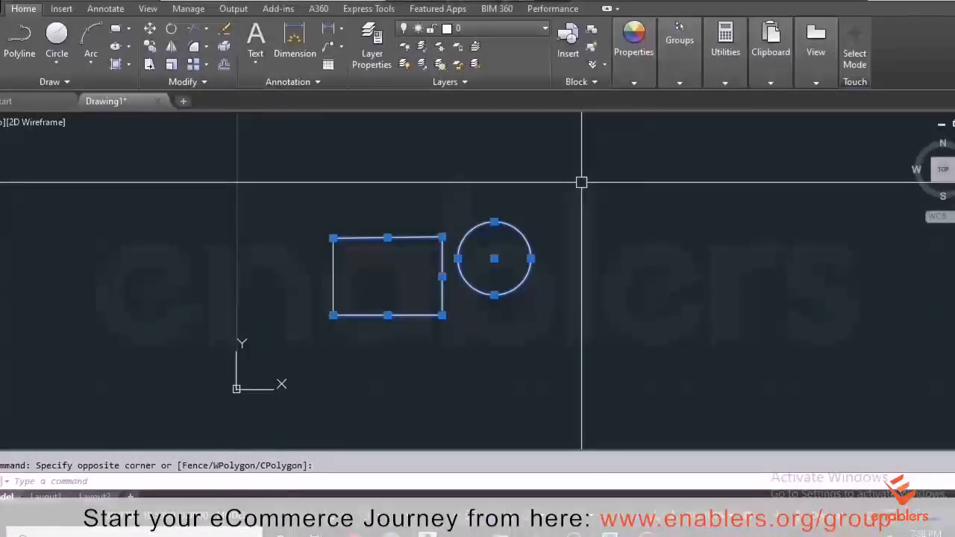
{"action": "key", "text": "Escape"}
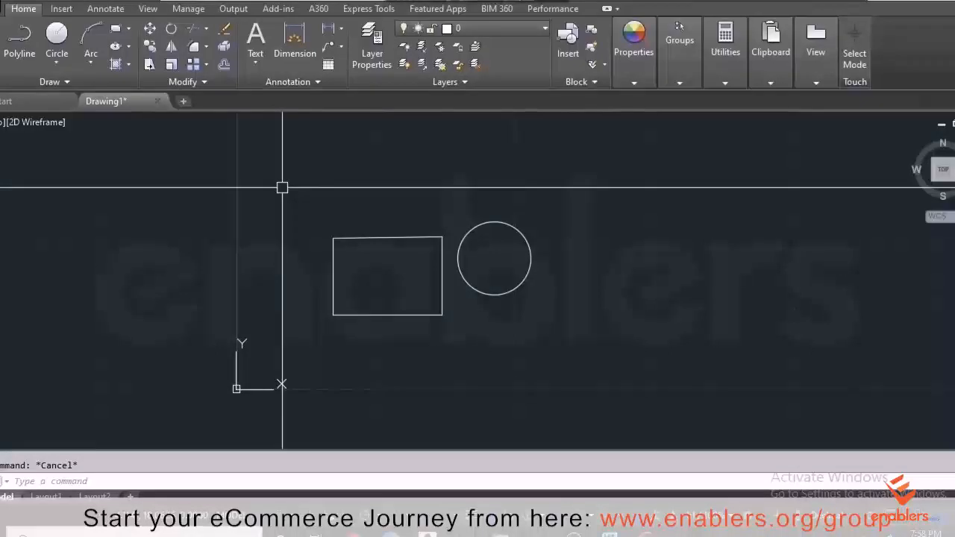
- Practise freehand window lasso selections around the outline and the circle until both are selected, and clear the selection
{"action": "mouse_move", "coordinate": [282, 187]}
{"action": "left_mouse_down"}
{"action": "mouse_move", "coordinate": [328, 238]}
{"action": "mouse_move", "coordinate": [579, 221]}
{"action": "mouse_move", "coordinate": [591, 261]}
{"action": "mouse_move", "coordinate": [565, 348]}
{"action": "mouse_move", "coordinate": [494, 379]}
{"action": "mouse_move", "coordinate": [341, 384]}
{"action": "mouse_move", "coordinate": [312, 318]}
{"action": "mouse_move", "coordinate": [358, 283]}
{"action": "mouse_move", "coordinate": [300, 298]}
{"action": "mouse_move", "coordinate": [291, 345]}
{"action": "mouse_move", "coordinate": [282, 345]}
{"action": "left_mouse_up"}
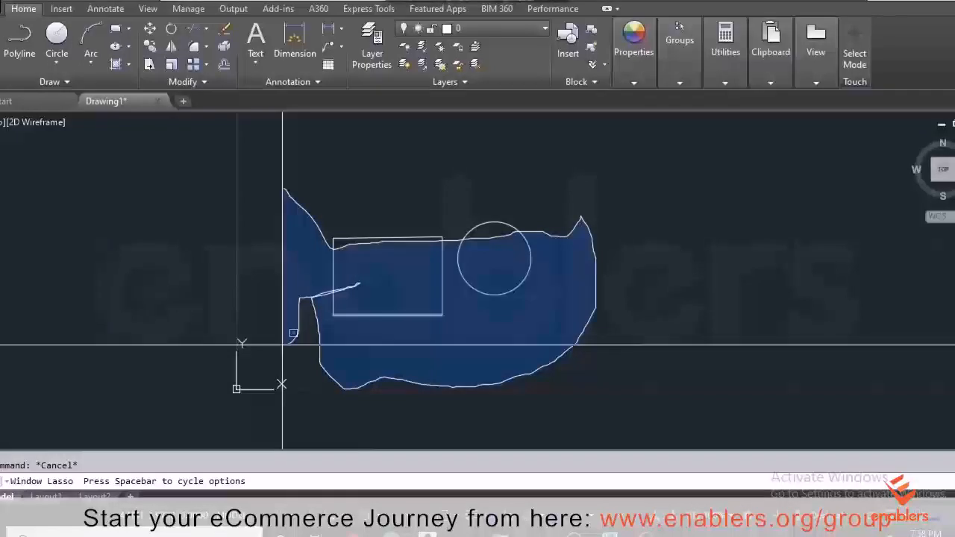
{"action": "left_click_drag", "start_coordinate": [283, 345], "coordinate": [281, 343]}
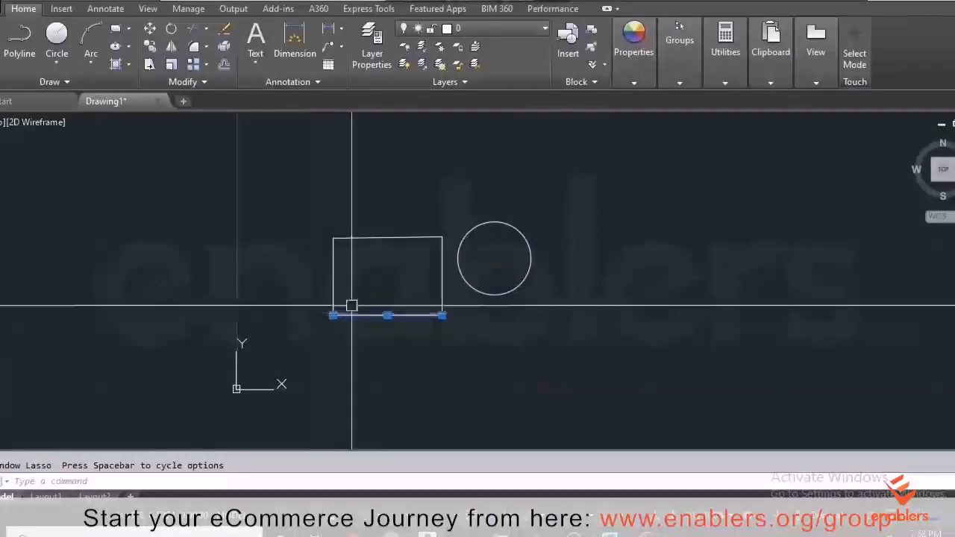
{"action": "mouse_move", "coordinate": [314, 206]}
{"action": "left_mouse_down"}
{"action": "mouse_move", "coordinate": [431, 189]}
{"action": "mouse_move", "coordinate": [534, 308]}
{"action": "mouse_move", "coordinate": [316, 380]}
{"action": "left_mouse_up"}
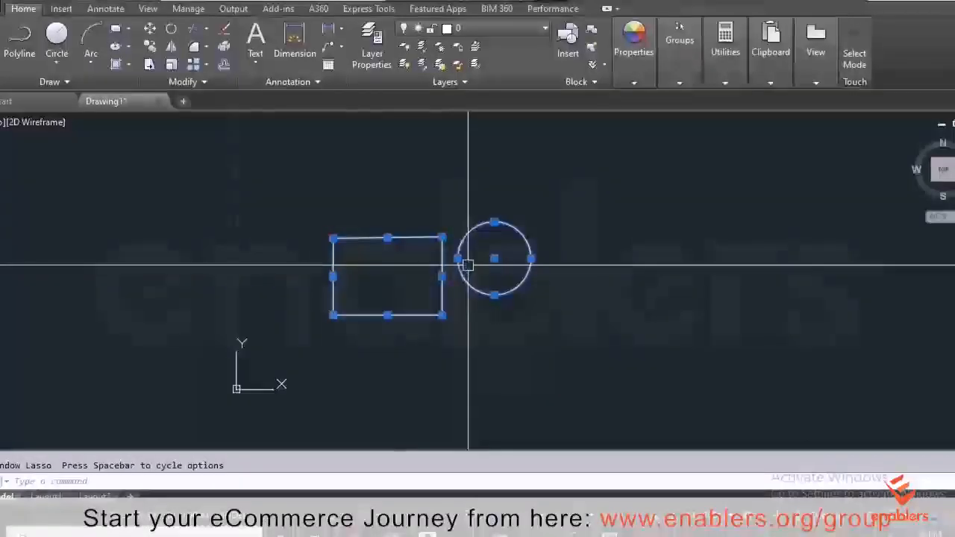
{"action": "key", "text": "Escape"}
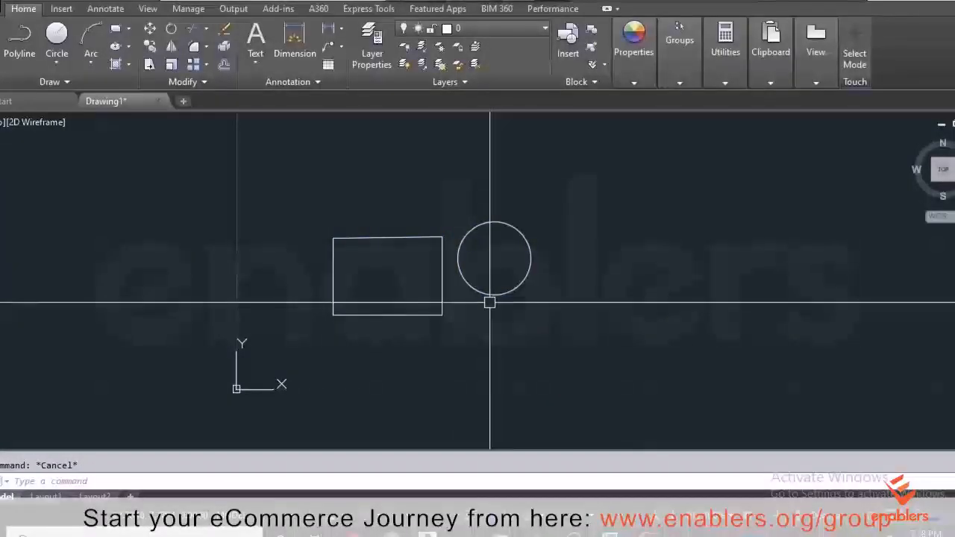
- Select the four-sided outline and the circle with one window and erase them from the drawing
{"action": "left_click", "coordinate": [302, 198]}
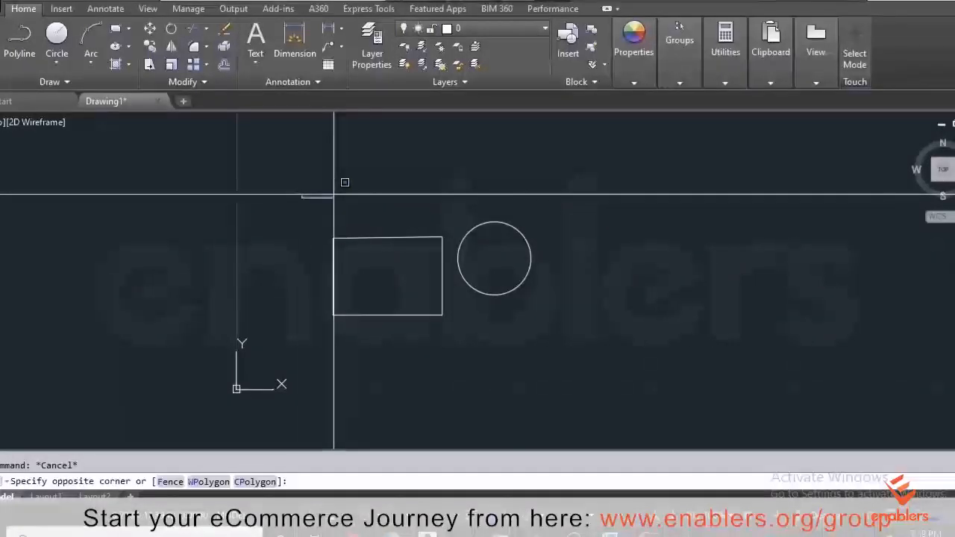
{"action": "left_click", "coordinate": [558, 376]}
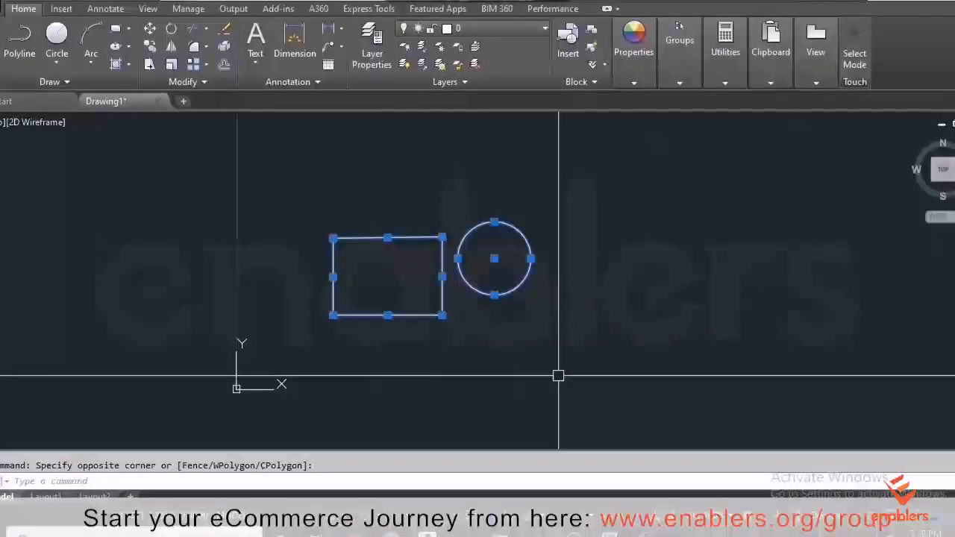
{"action": "key", "text": "Delete"}
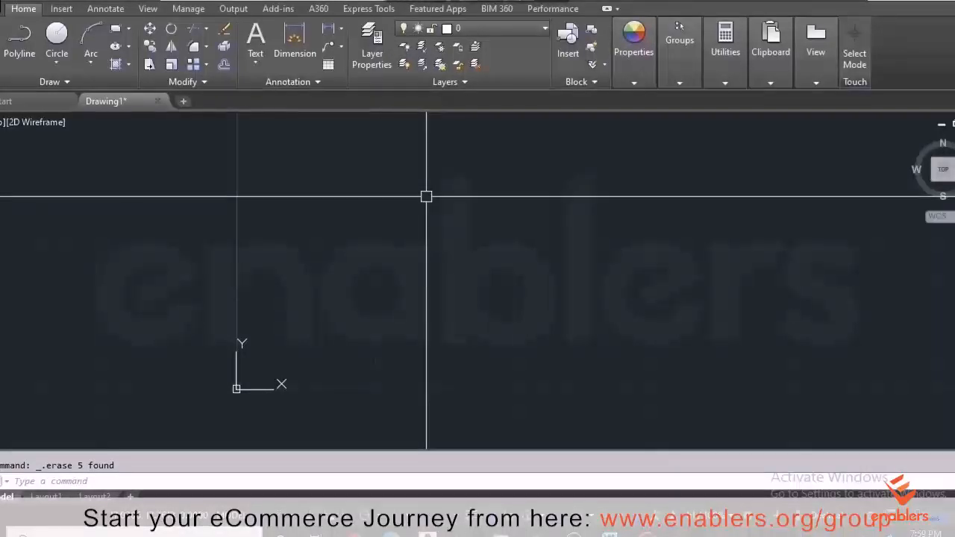
- Set the drawing units to the Architectural length type with Inches as the insertion scale, using the UN command
{"action": "type", "text": "n"}
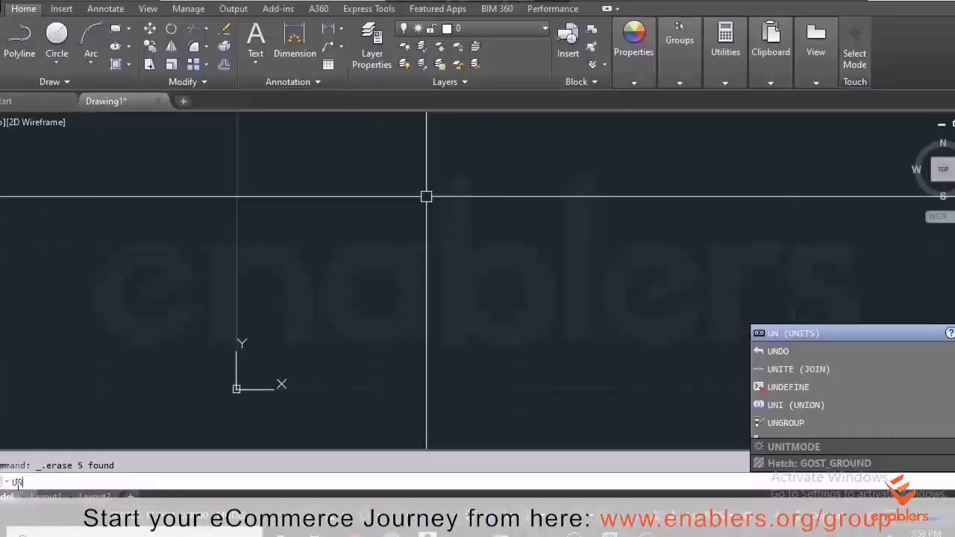
{"action": "key", "text": "Return"}
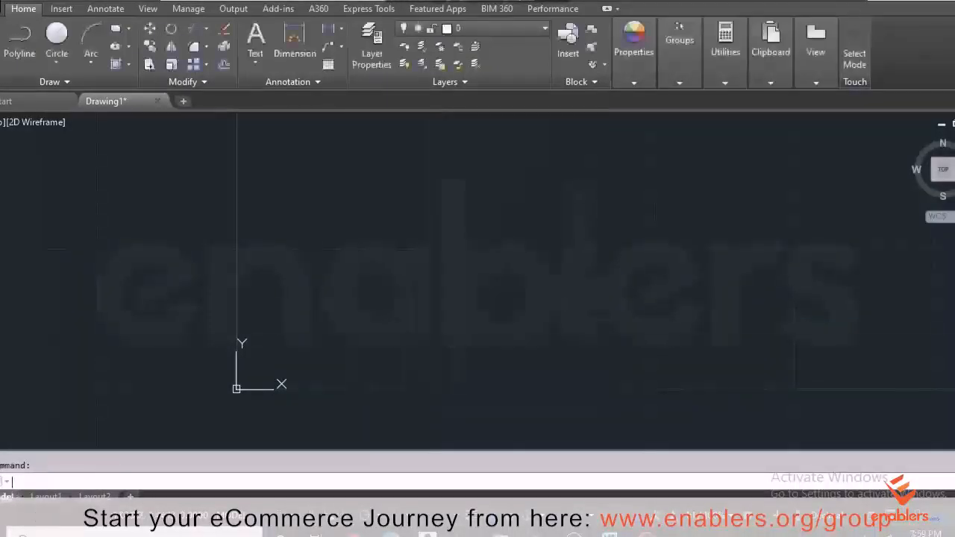
{"action": "type", "text": "Un"}
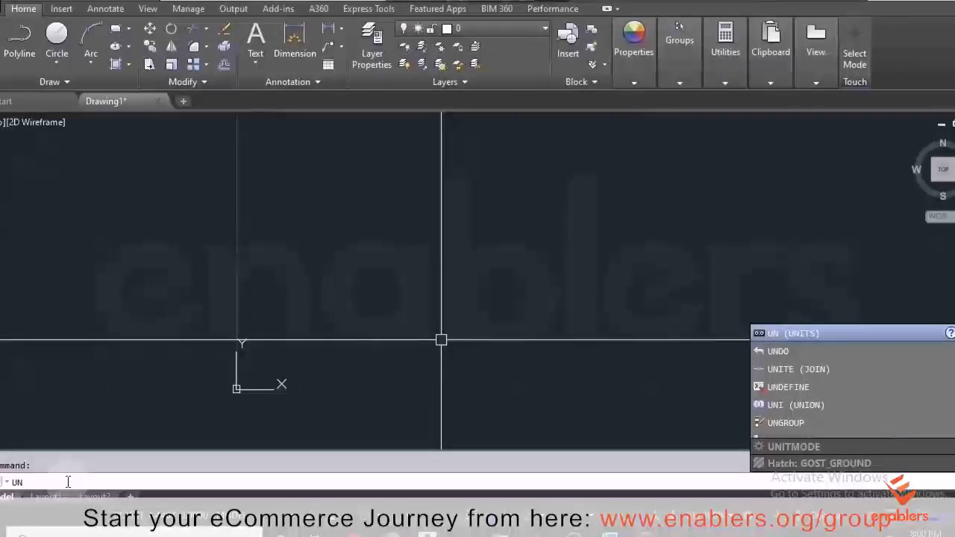
{"action": "key", "text": "Return"}
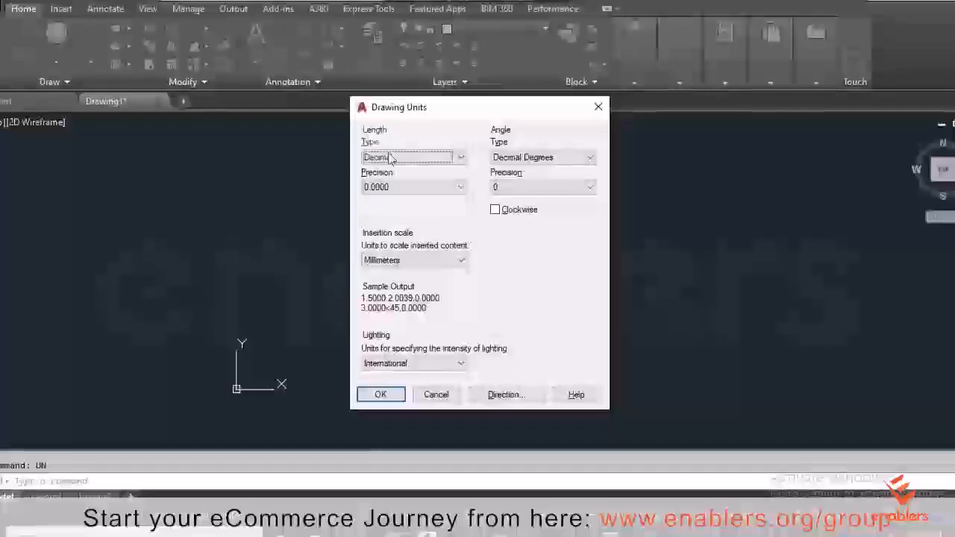
{"action": "left_click", "coordinate": [468, 259]}
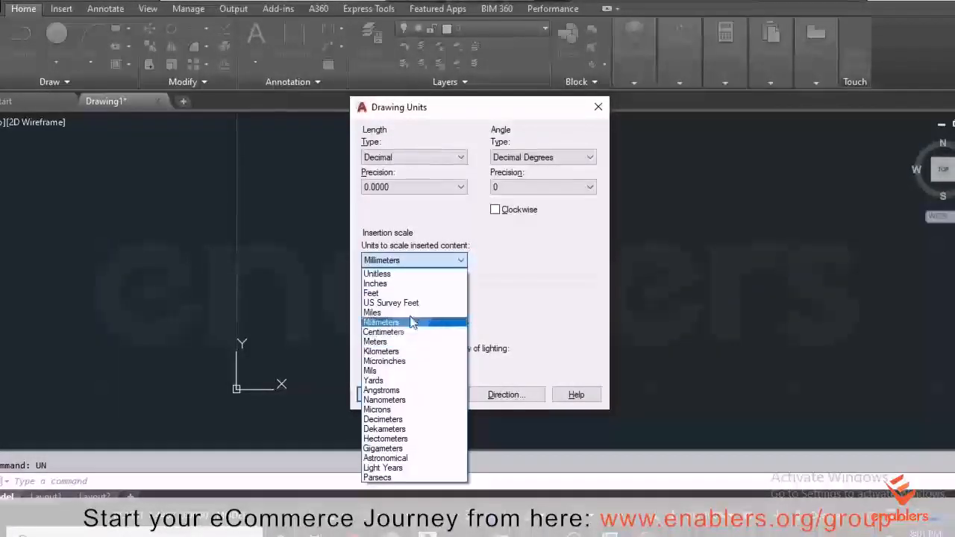
{"action": "left_click", "coordinate": [407, 284]}
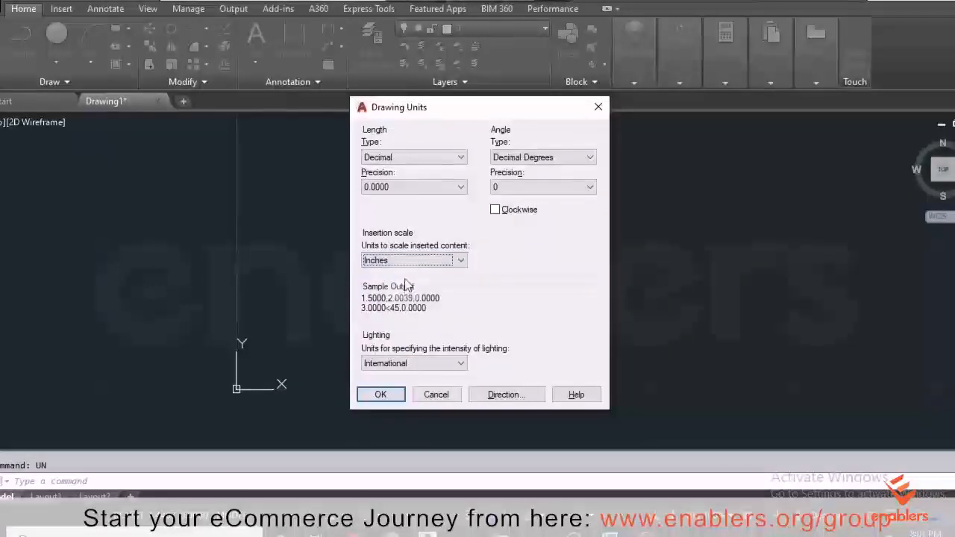
{"action": "left_click", "coordinate": [463, 157]}
{"action": "left_click", "coordinate": [430, 171]}
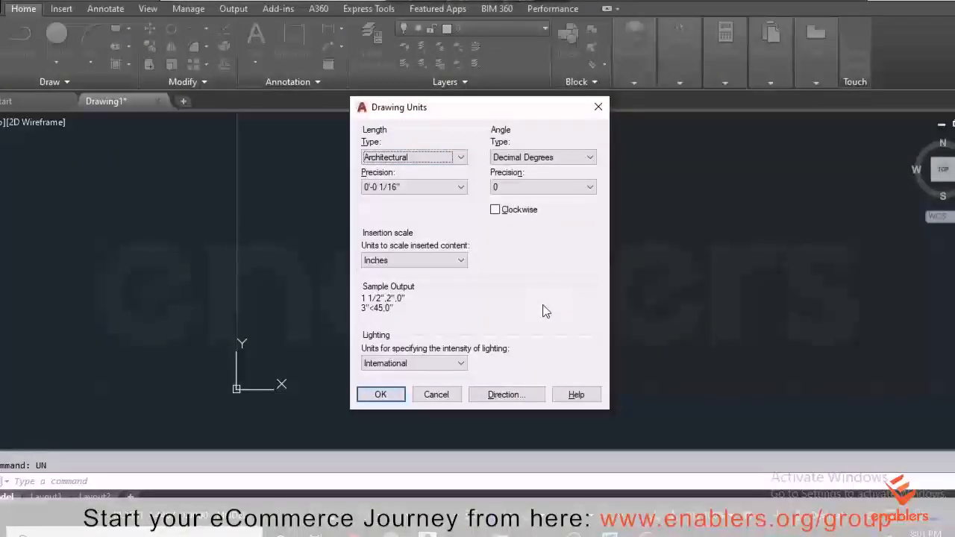
{"action": "left_click", "coordinate": [396, 395]}
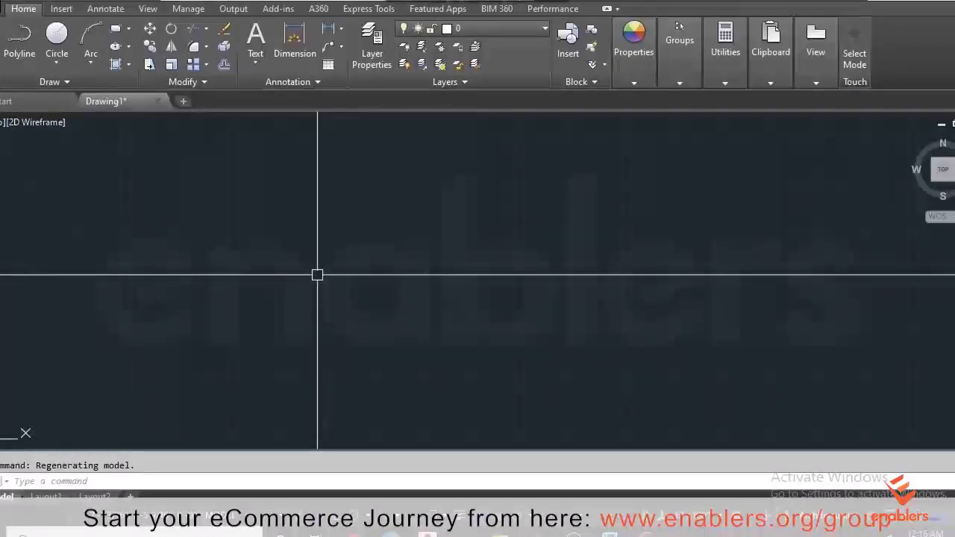
- Draw a line 10 inches horizontally to the right and continue it with a 5-inch segment straight up
{"action": "type", "text": "L"}
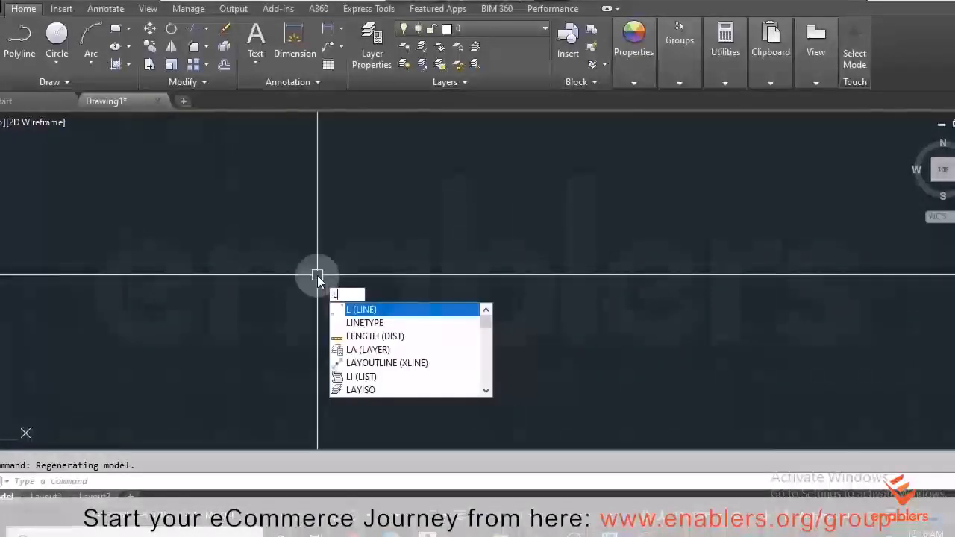
{"action": "key", "text": "Return"}
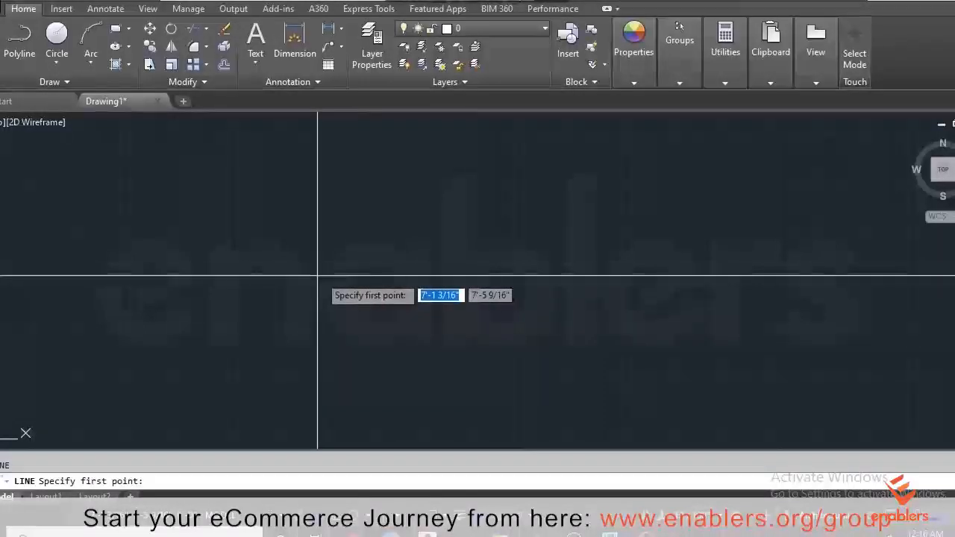
{"action": "left_click", "coordinate": [179, 381]}
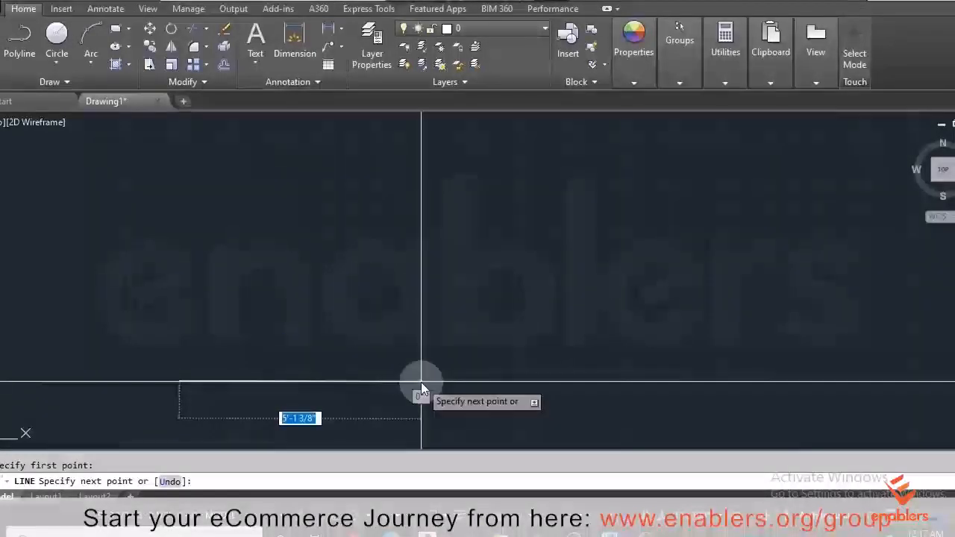
{"action": "type", "text": "10"}
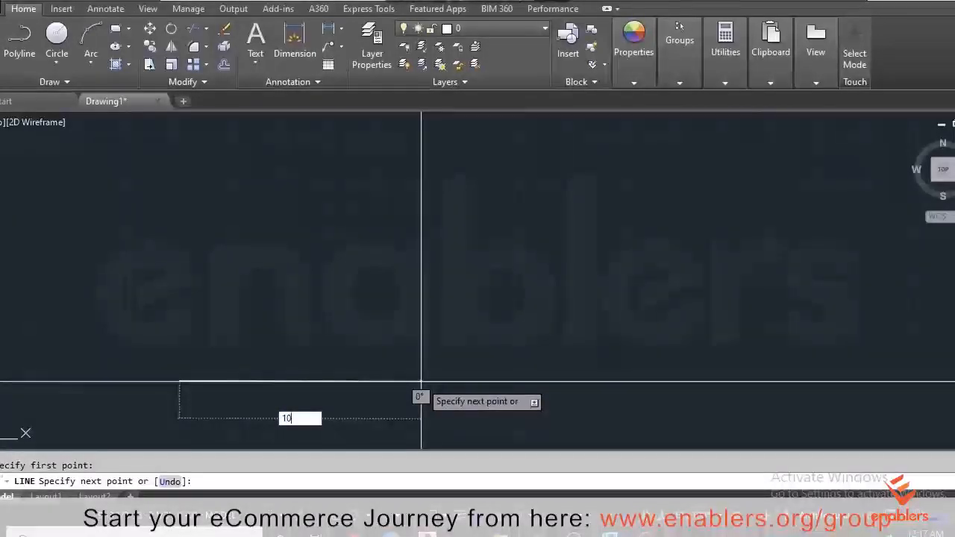
{"action": "key", "text": "Return"}
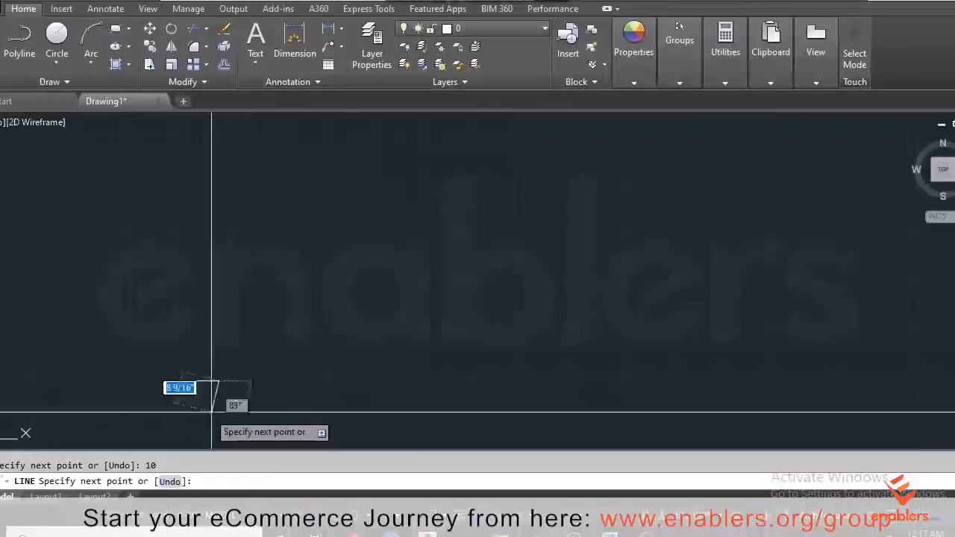
{"action": "scroll", "coordinate": [157, 394], "scroll_direction": "up", "scroll_amount": 1}
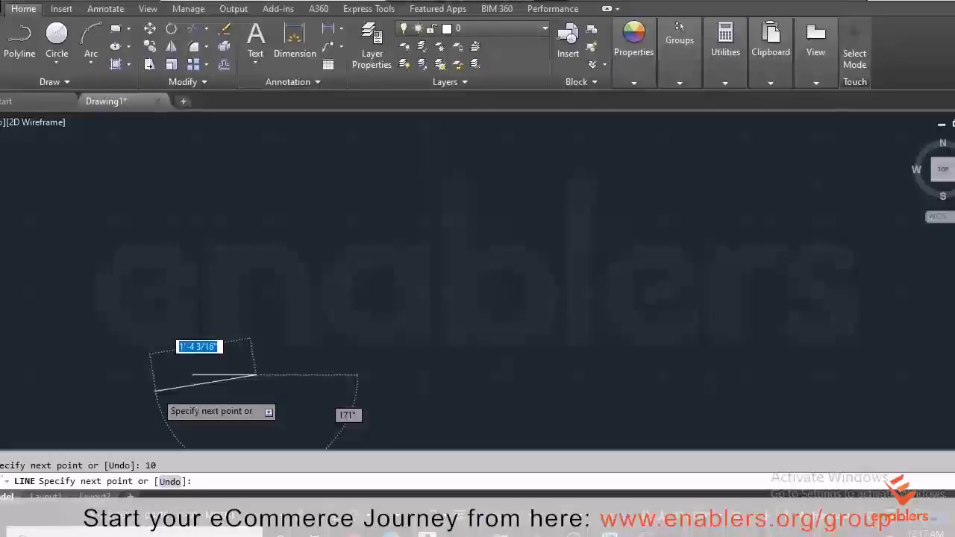
{"action": "scroll", "coordinate": [160, 389], "scroll_direction": "up", "scroll_amount": 1}
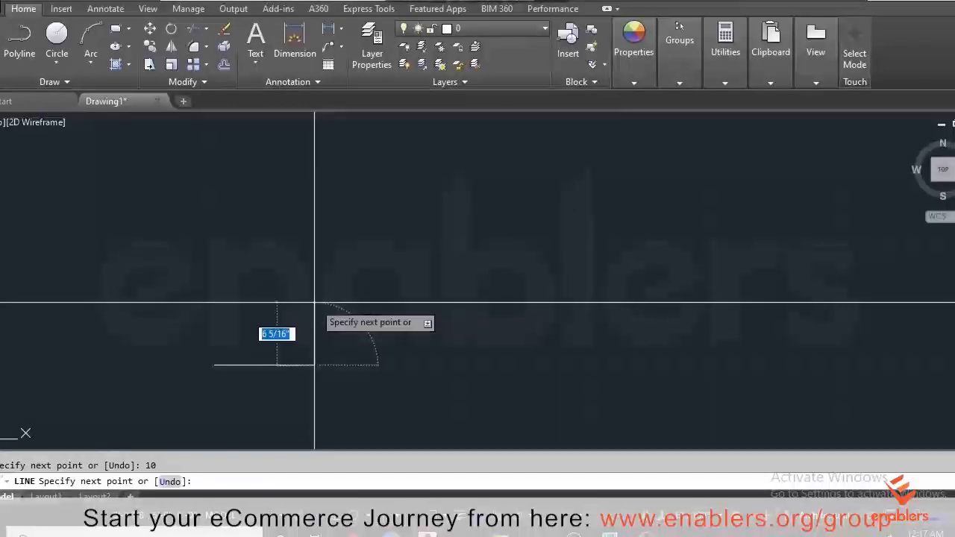
{"action": "type", "text": "5"}
{"action": "key", "text": "Return"}
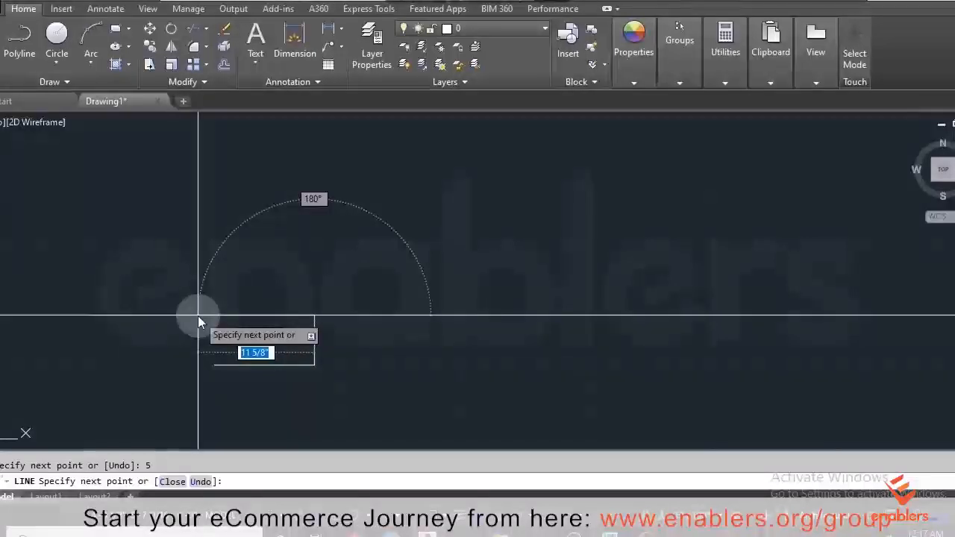
- Continue the line 20 inches horizontally to the left and 30 inches diagonally up to the right at about 39°
{"action": "type", "text": "20"}
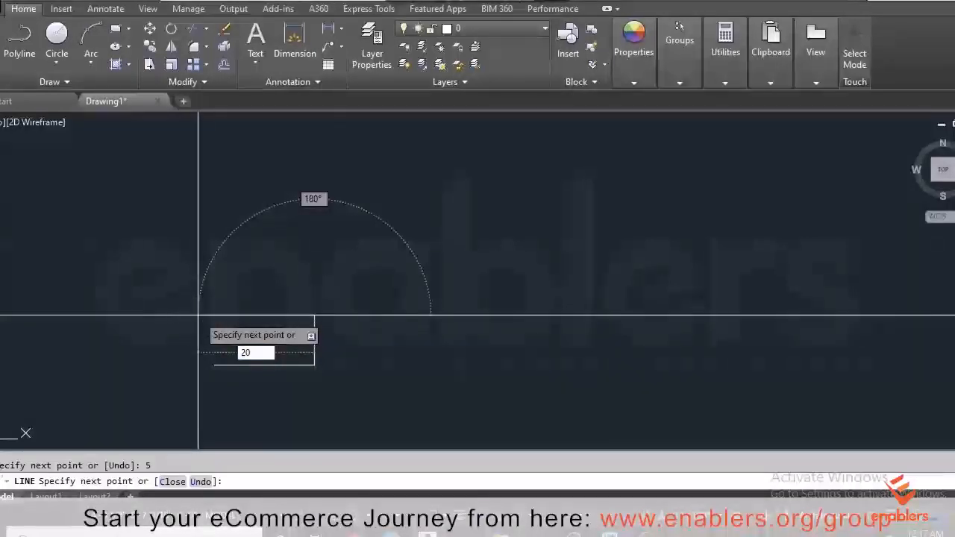
{"action": "key", "text": "Return"}
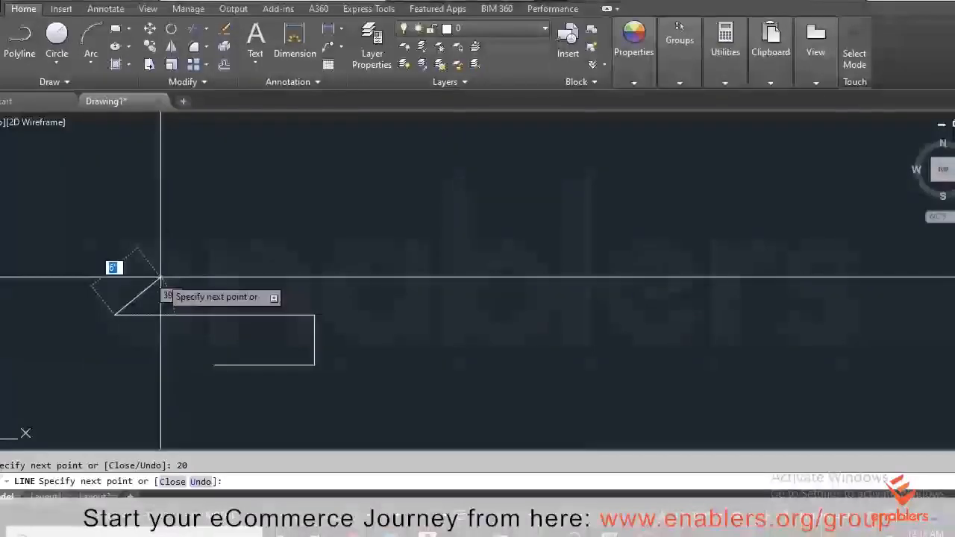
{"action": "type", "text": "30"}
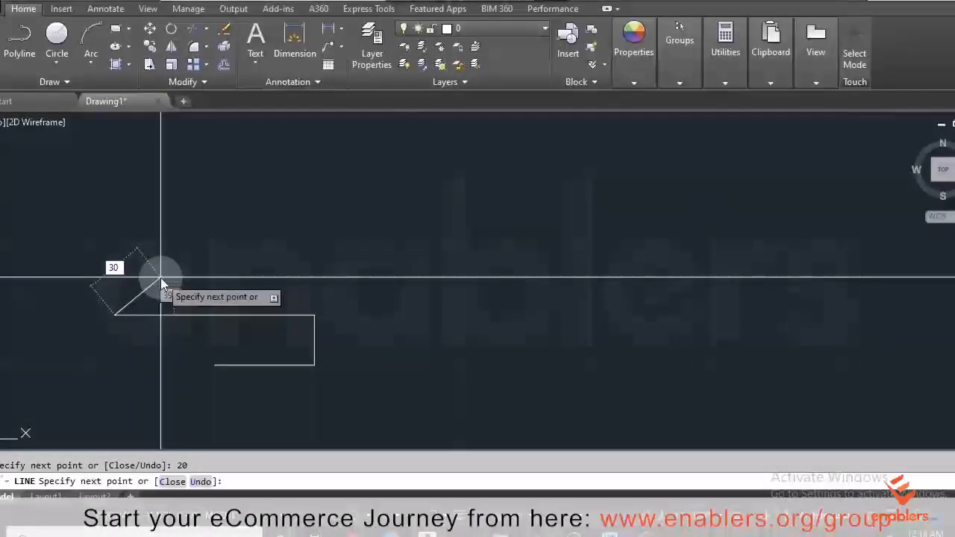
{"action": "key", "text": "Return"}
- Add a 20-inch horizontal segment running right from the upper end of the diagonal
{"action": "scroll", "coordinate": [388, 317], "scroll_direction": "down", "scroll_amount": 2}
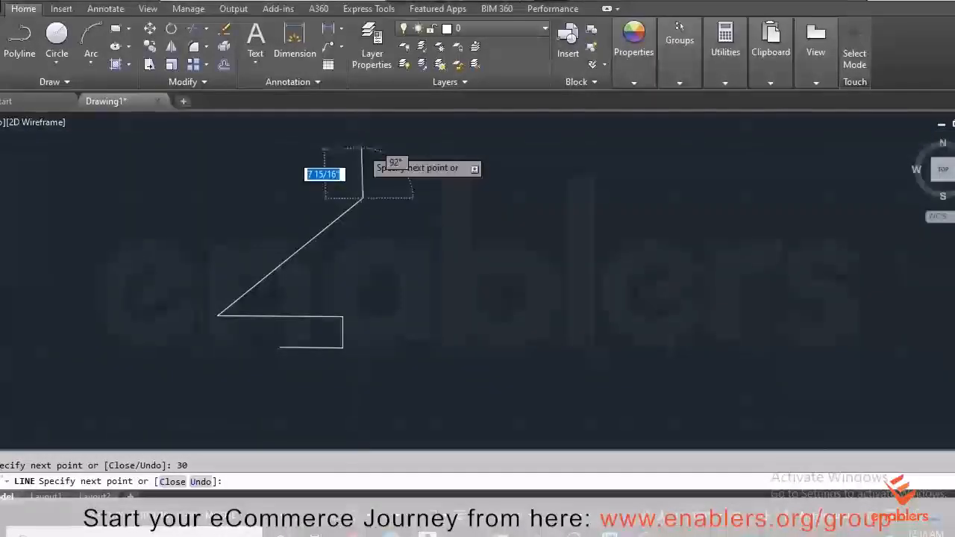
{"action": "scroll", "coordinate": [363, 150], "scroll_direction": "up", "scroll_amount": 2}
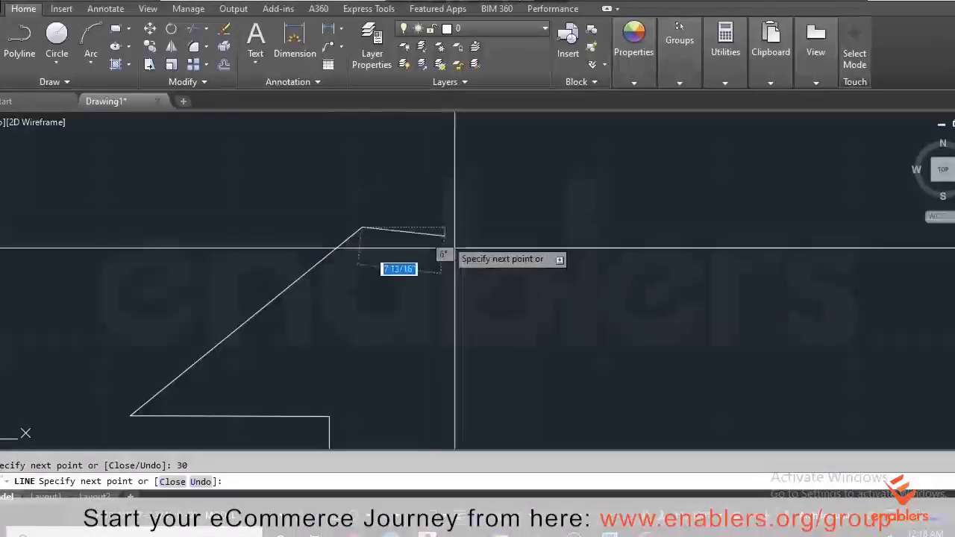
{"action": "left_click", "coordinate": [519, 227]}
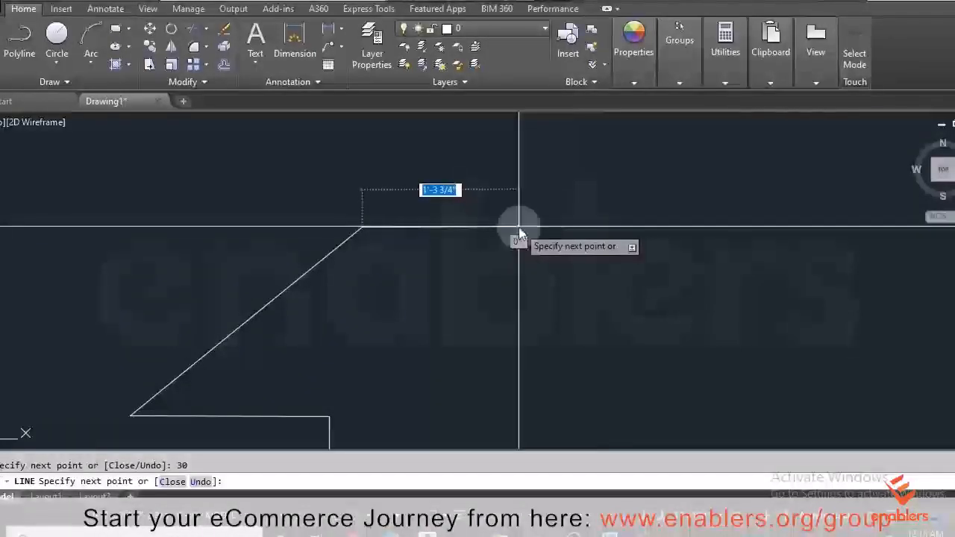
{"action": "type", "text": "2"}
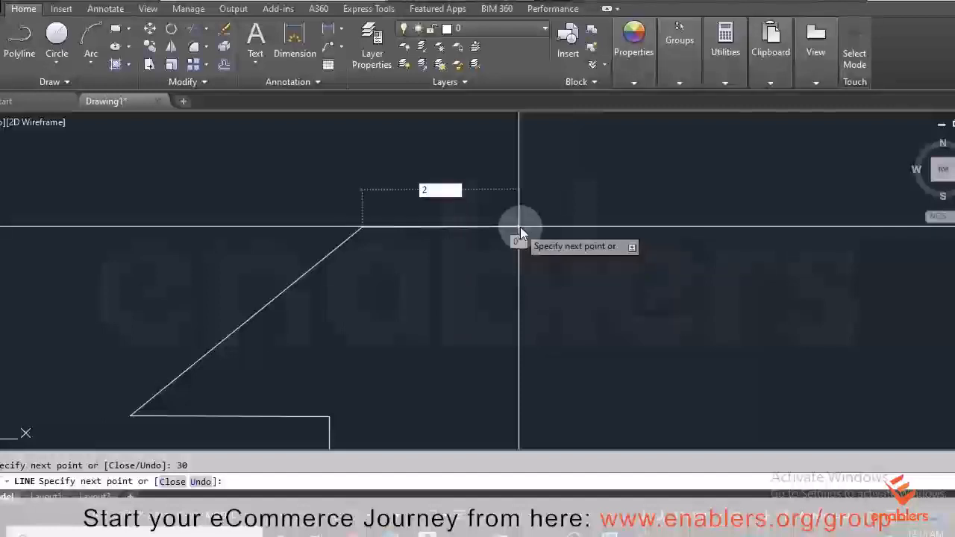
{"action": "type", "text": "0"}
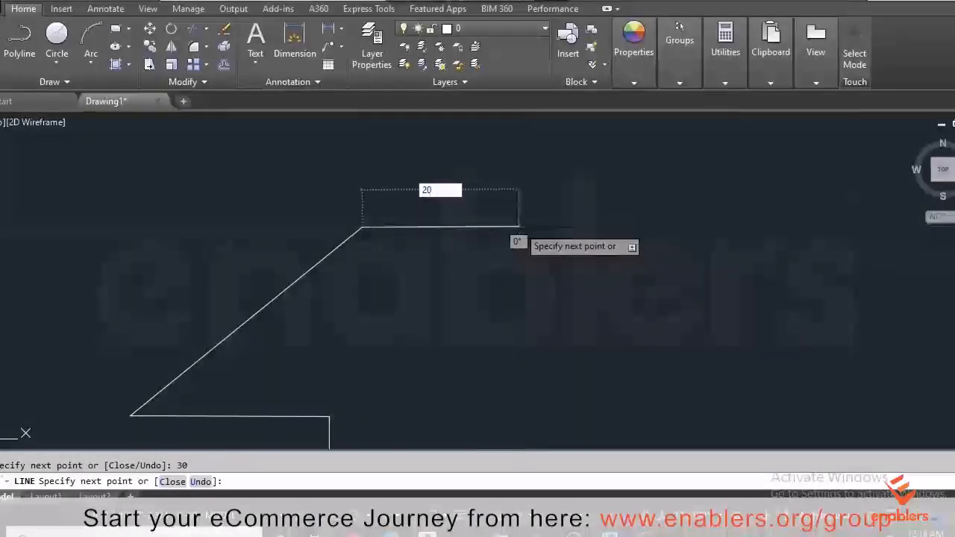
{"action": "key", "text": "Return"}
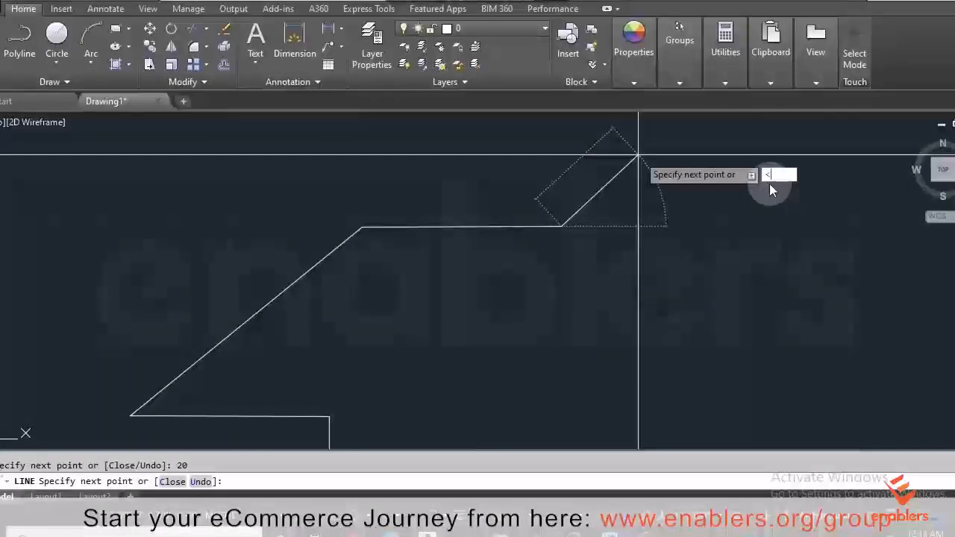
- Add a 10-inch segment at a 30° angle override, rising to the right from the horizontal segment's end
{"action": "type", "text": "3"}
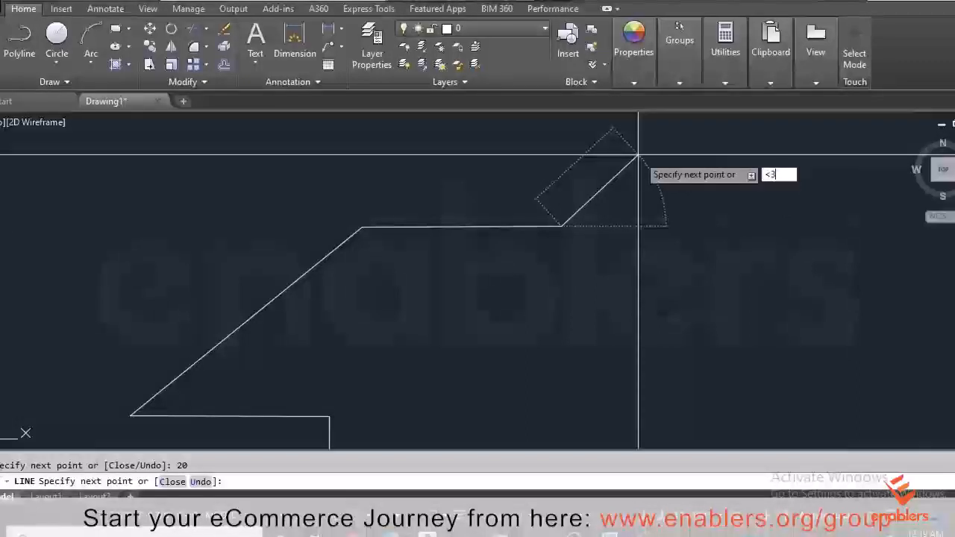
{"action": "type", "text": "0"}
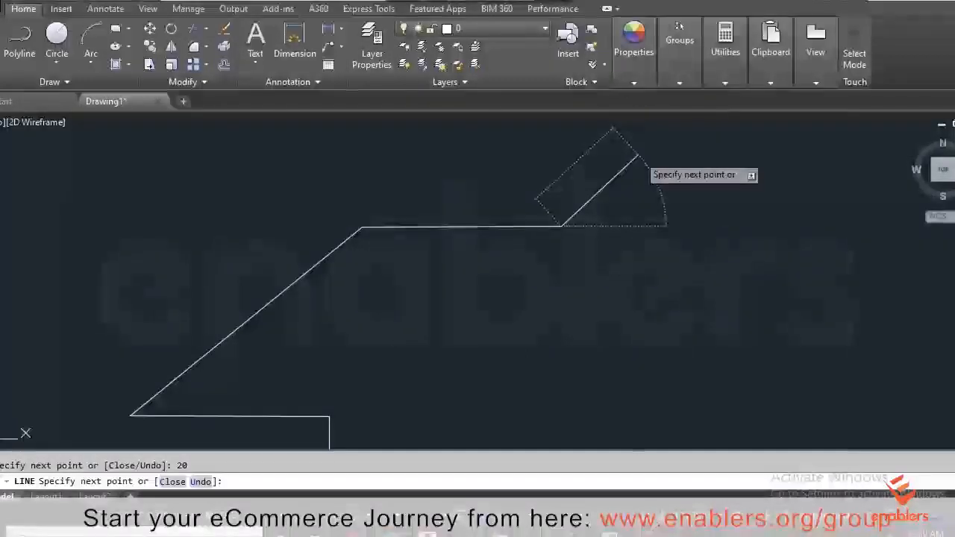
{"action": "key", "text": "Return"}
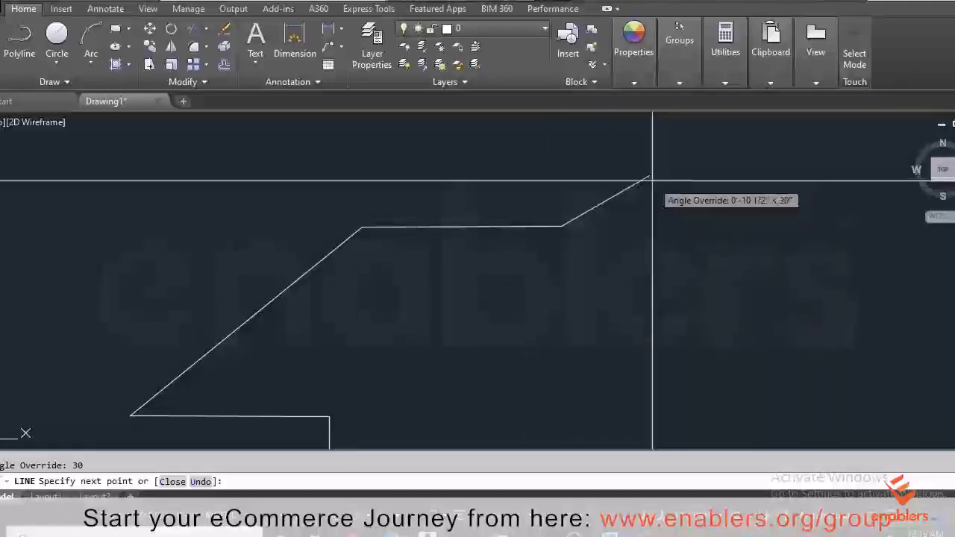
{"action": "left_click", "coordinate": [614, 206]}
{"action": "type", "text": "10"}
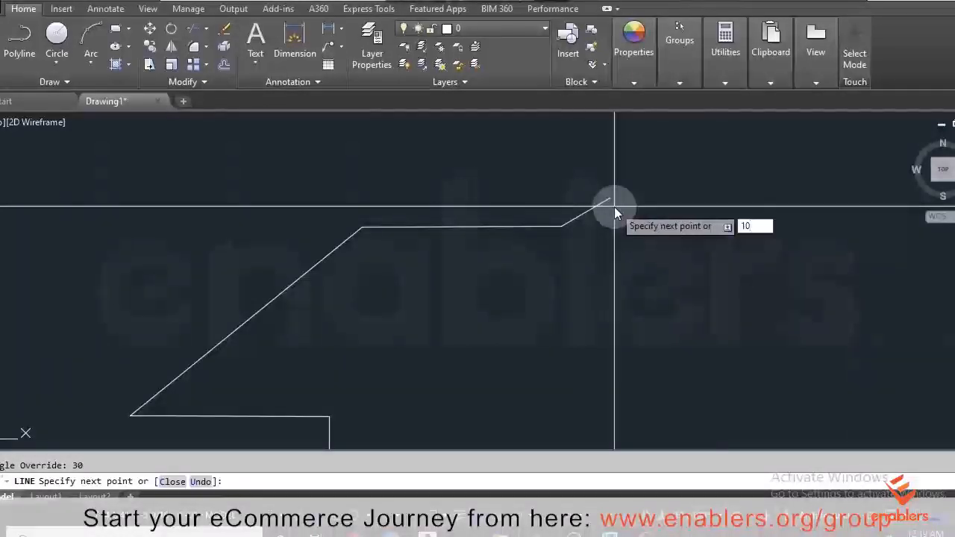
{"action": "key", "text": "Return"}
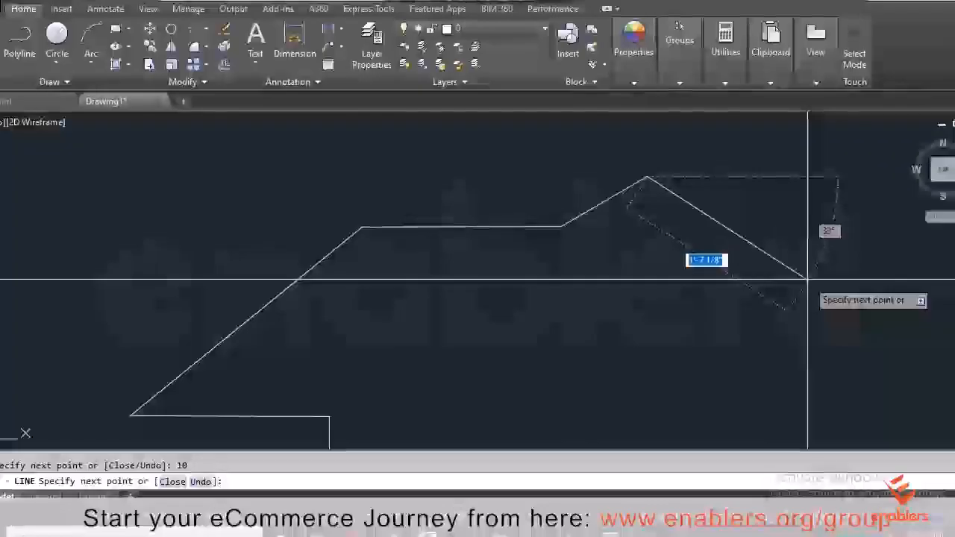
- Turn on object snap and end the line after the 30° segment
{"action": "key", "text": "F3"}
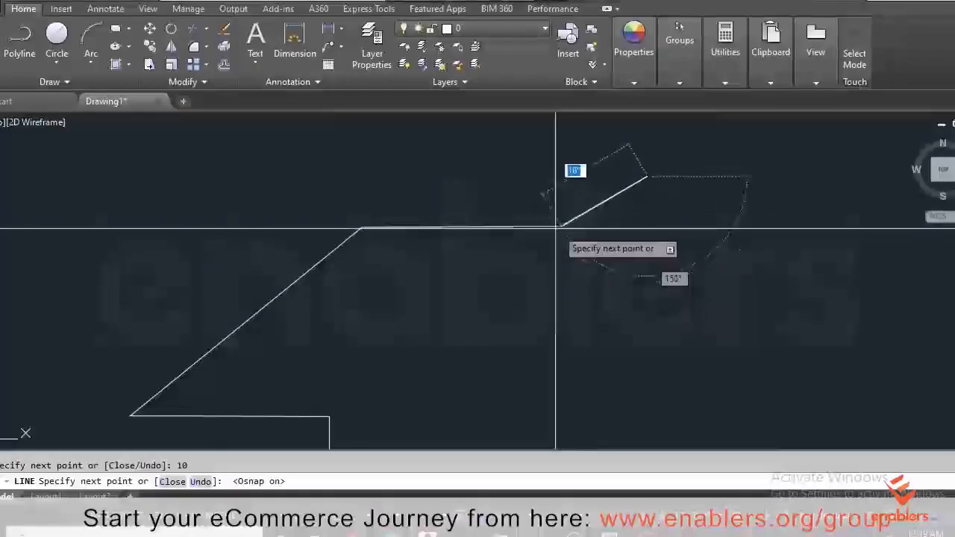
{"action": "scroll", "coordinate": [666, 224], "scroll_direction": "up", "scroll_amount": 2}
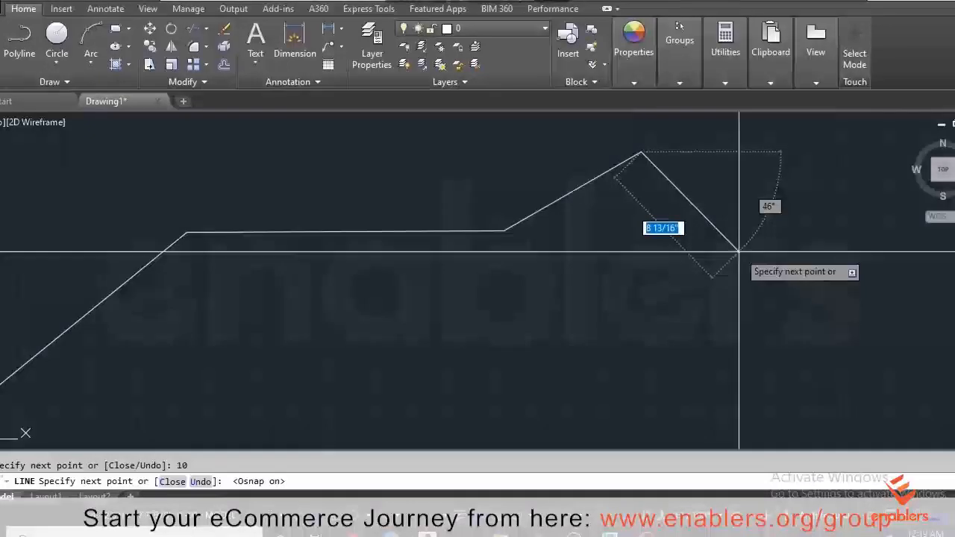
{"action": "key", "text": "Escape"}
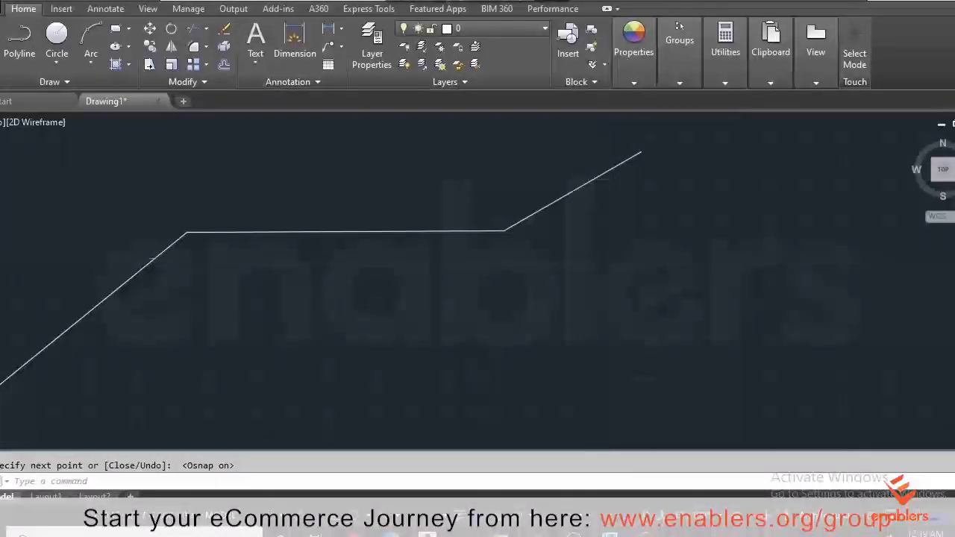
- Set the polar tracking angles to 10, 20, 30, 40 and try them on a new line beside the outline
{"action": "scroll", "coordinate": [594, 258], "scroll_direction": "down", "scroll_amount": 4}
{"action": "scroll", "coordinate": [595, 258], "scroll_direction": "down", "scroll_amount": 4}
{"action": "scroll", "coordinate": [706, 230], "scroll_direction": "up", "scroll_amount": 4}
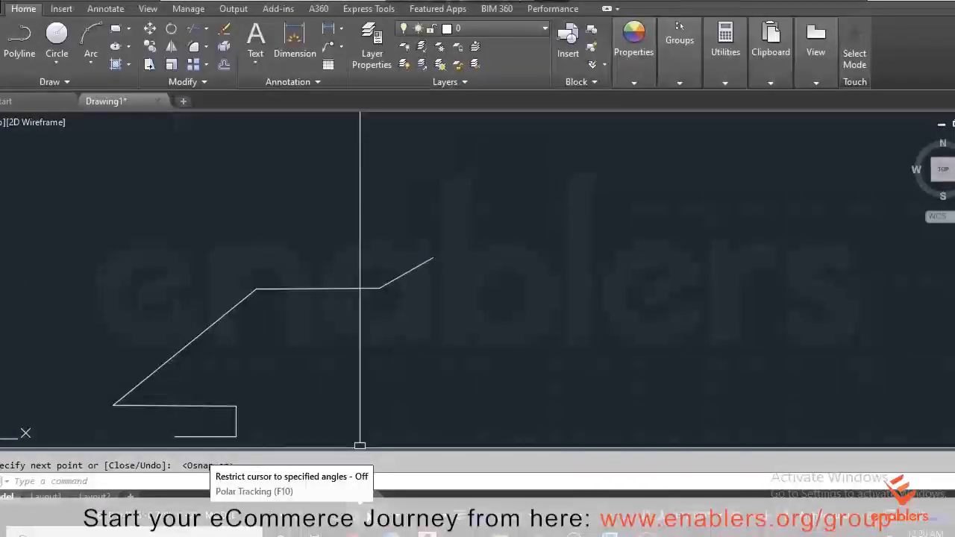
{"action": "right_click", "coordinate": [359, 515]}
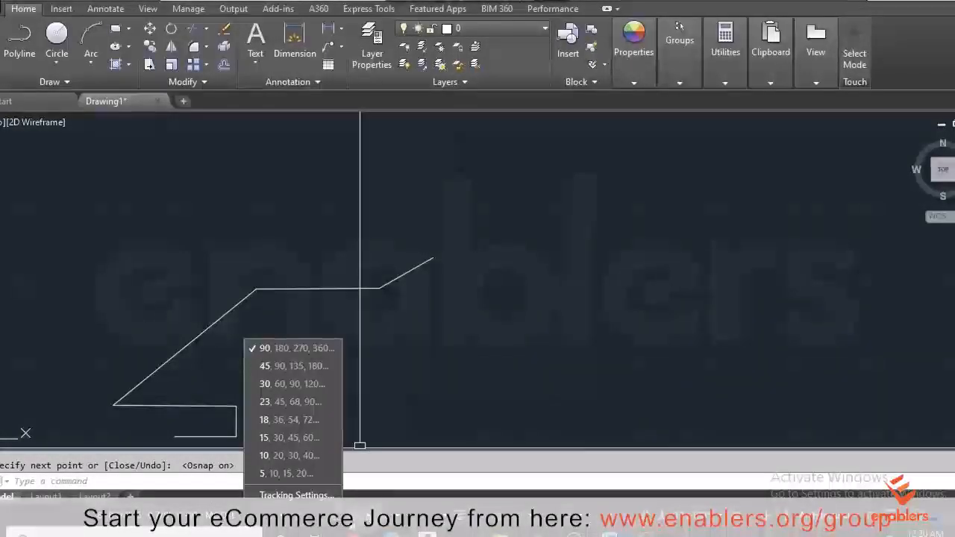
{"action": "left_click", "coordinate": [272, 455]}
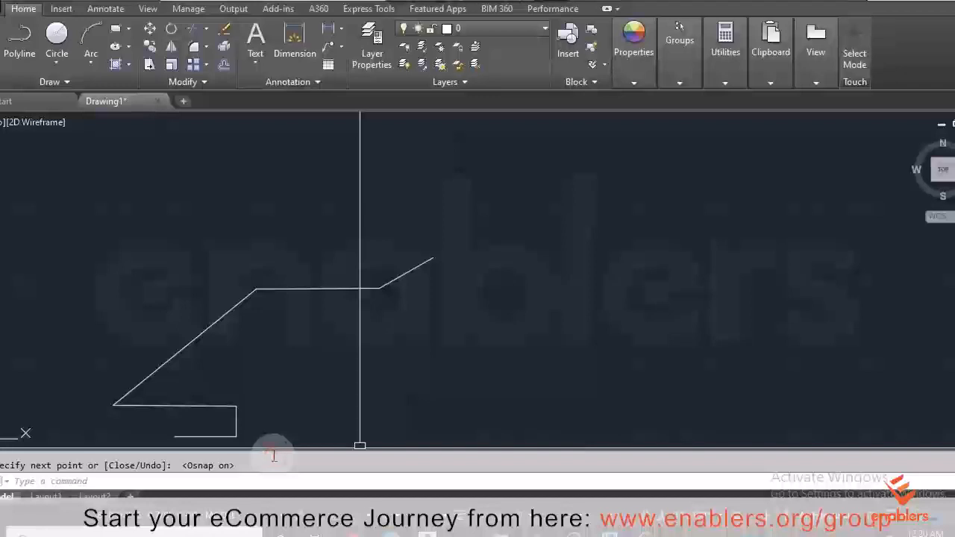
{"action": "left_click", "coordinate": [499, 326]}
{"action": "key", "text": "Return"}
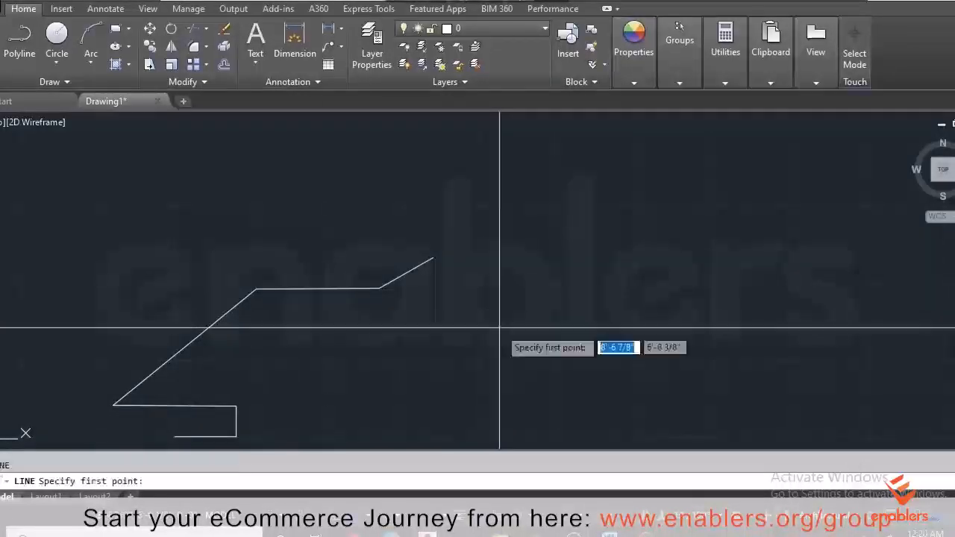
{"action": "left_click", "coordinate": [500, 331]}
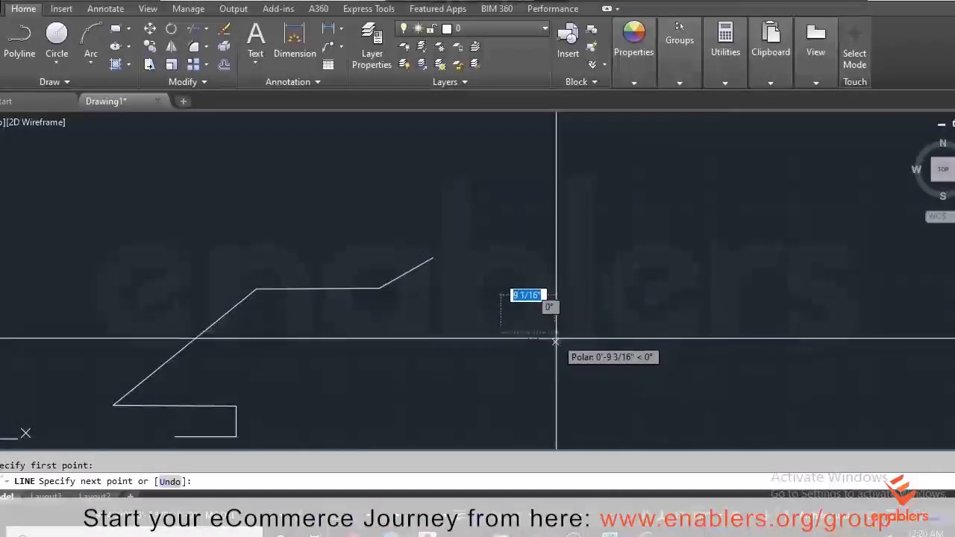
{"action": "key", "text": "Escape"}
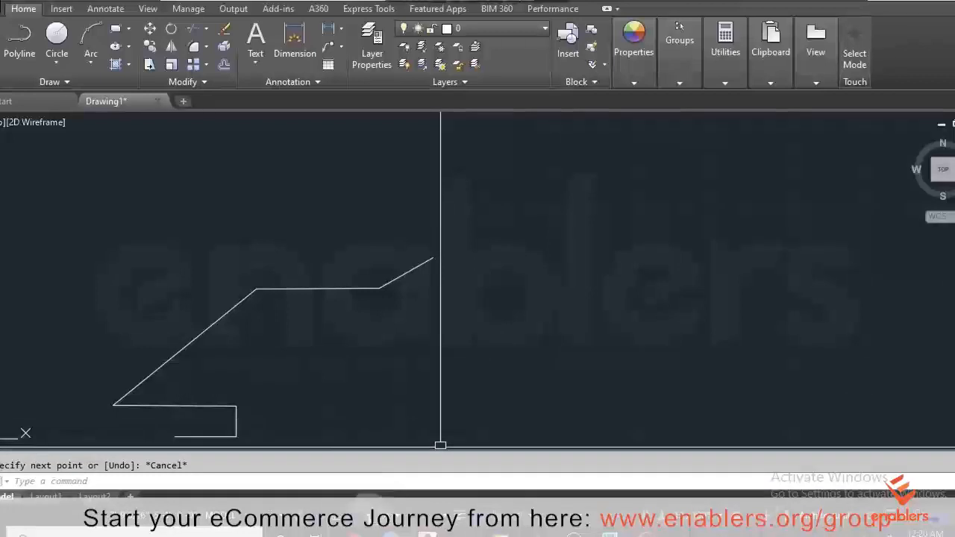
- Set the polar tracking angles to 90, 180, 270, 360 and turn on Ortho mode
{"action": "left_click", "coordinate": [368, 515]}
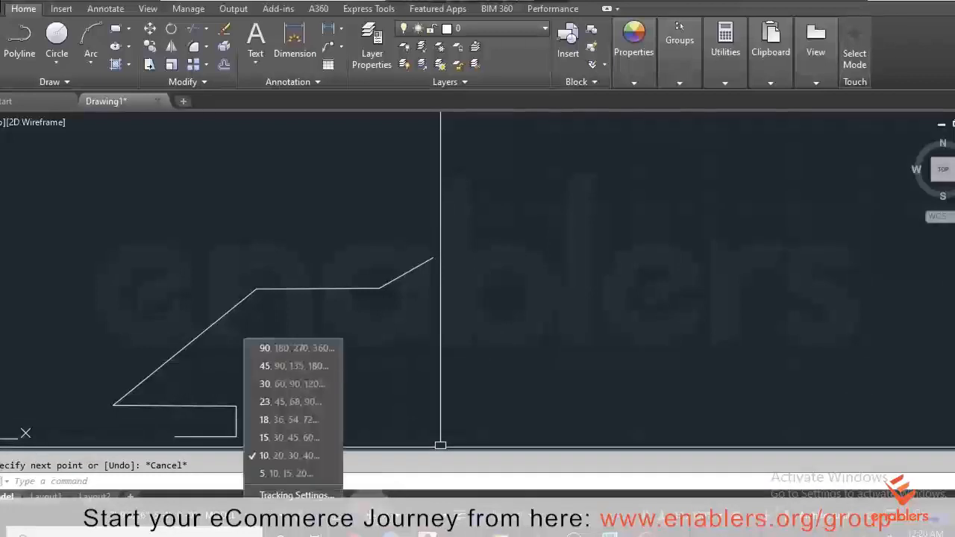
{"action": "left_click", "coordinate": [278, 349]}
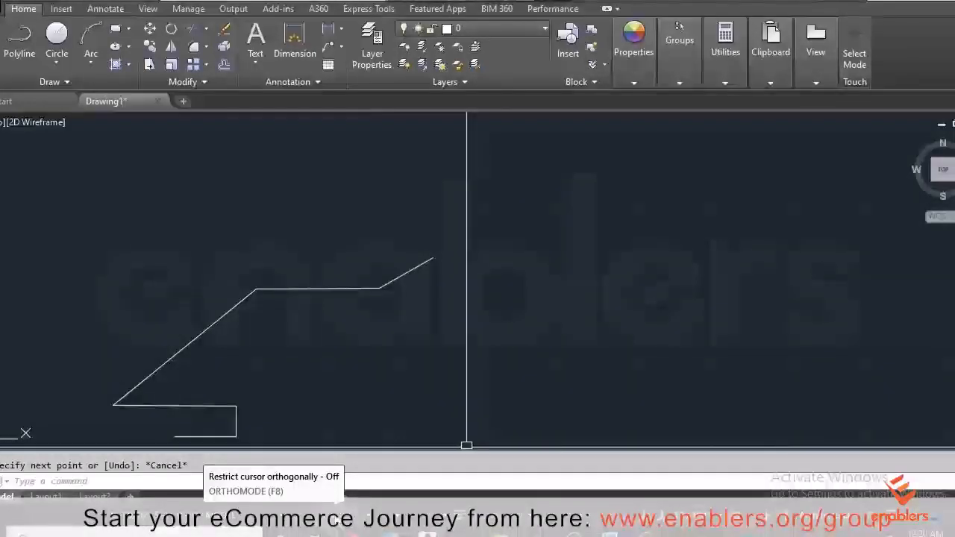
{"action": "key", "text": "F8"}
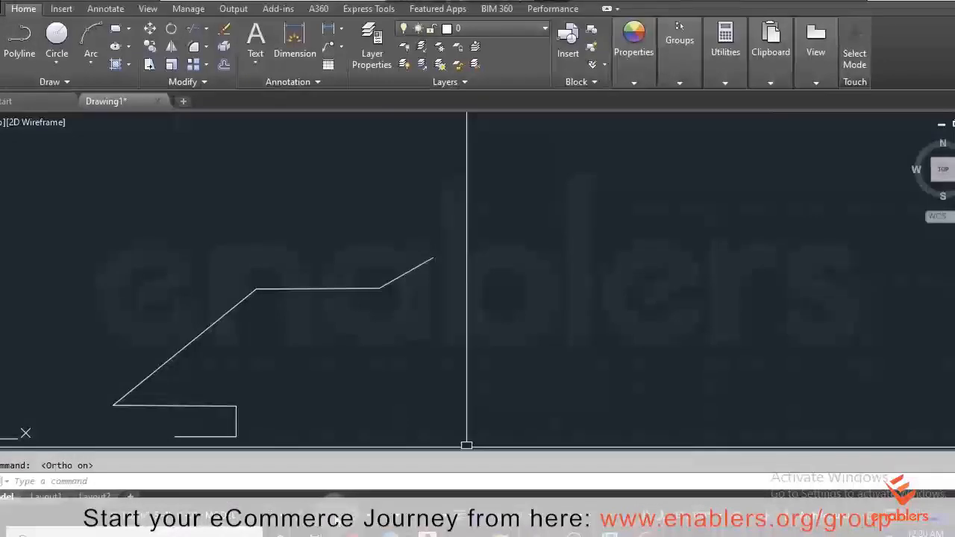
- Draw four connected horizontal and vertical segments as an open box beside the outline, and end the line after switching to polar tracking
{"action": "type", "text": "l"}
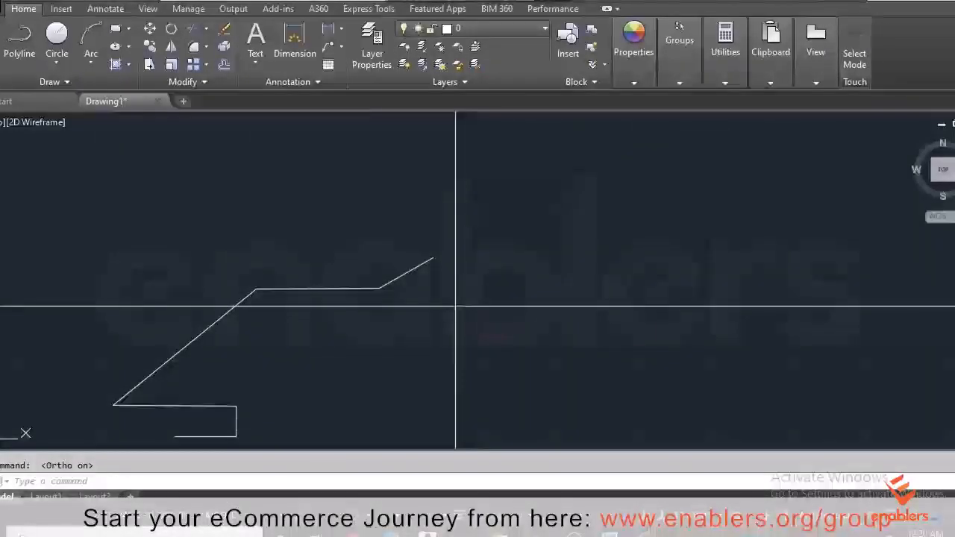
{"action": "key", "text": "Return"}
{"action": "left_click", "coordinate": [458, 343]}
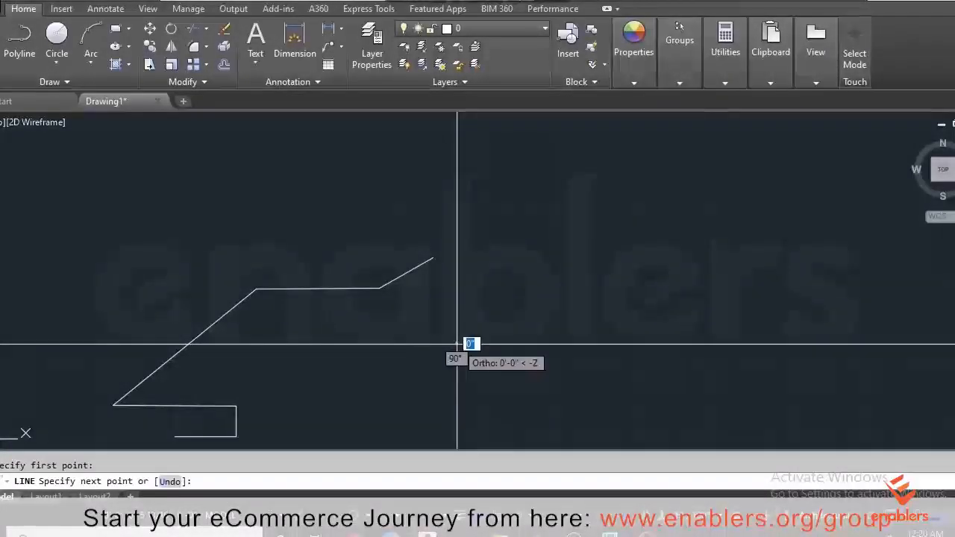
{"action": "left_click", "coordinate": [611, 343]}
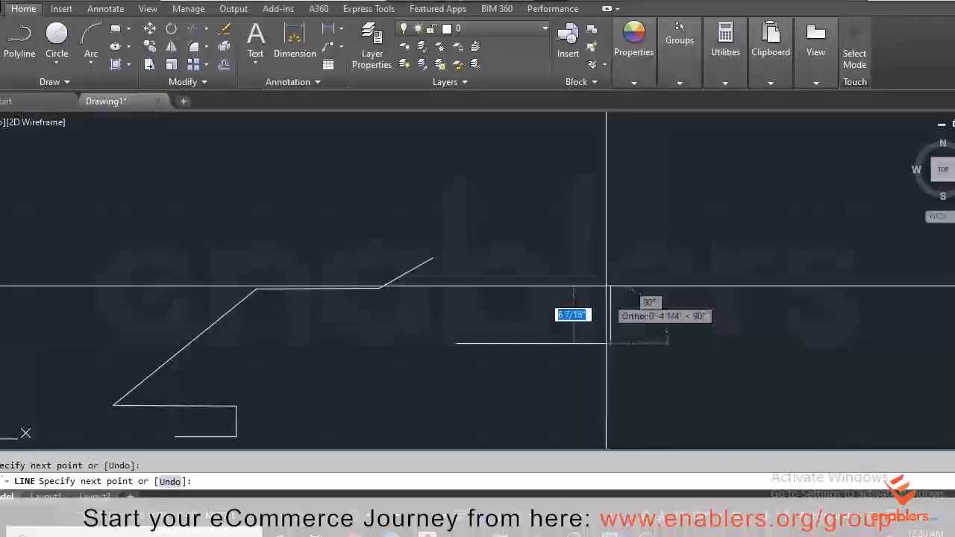
{"action": "left_click", "coordinate": [575, 240]}
{"action": "left_click", "coordinate": [558, 240]}
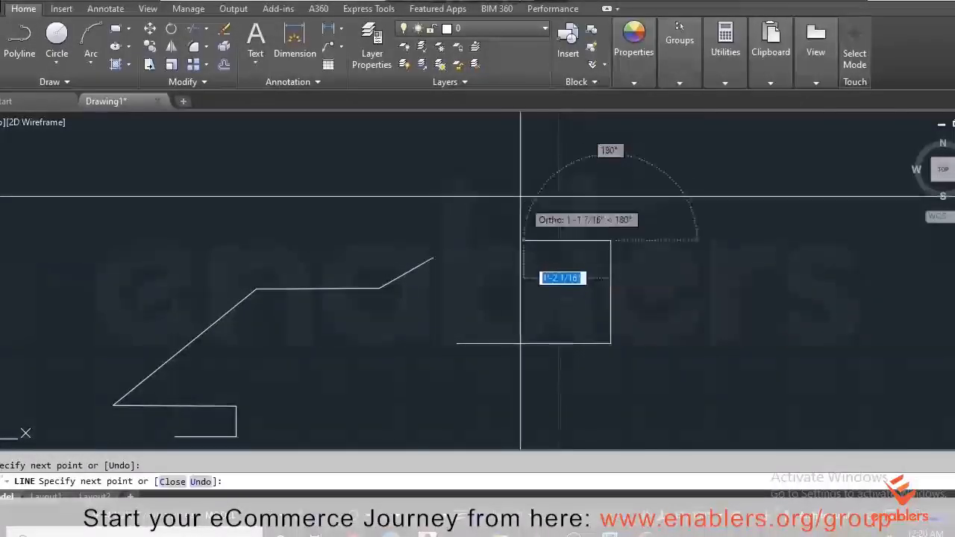
{"action": "left_click", "coordinate": [499, 163]}
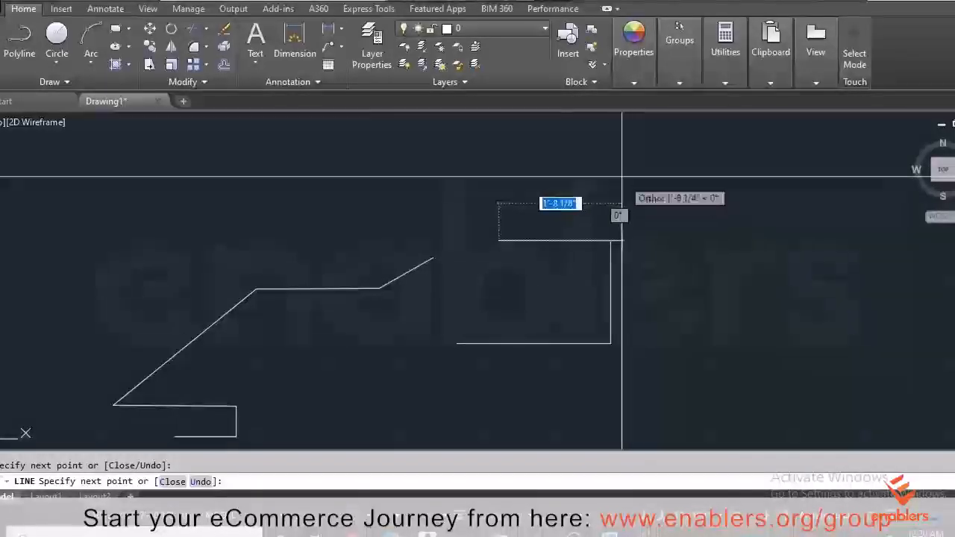
{"action": "left_click", "coordinate": [466, 284]}
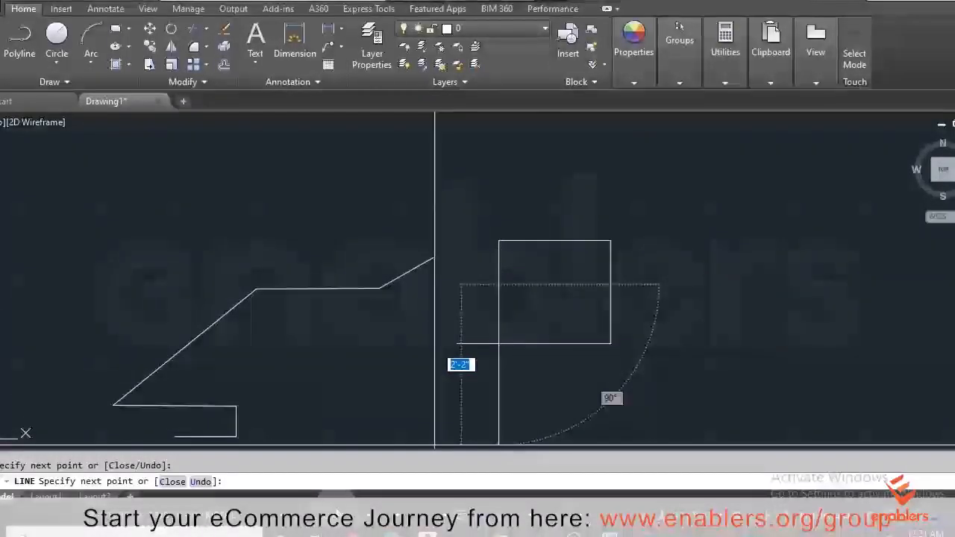
{"action": "key", "text": "F10"}
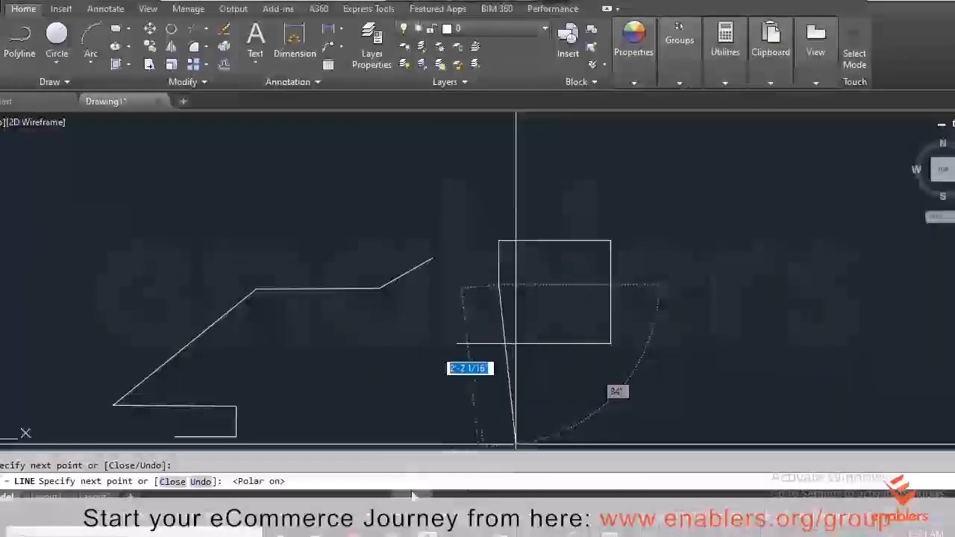
{"action": "key", "text": "Escape"}
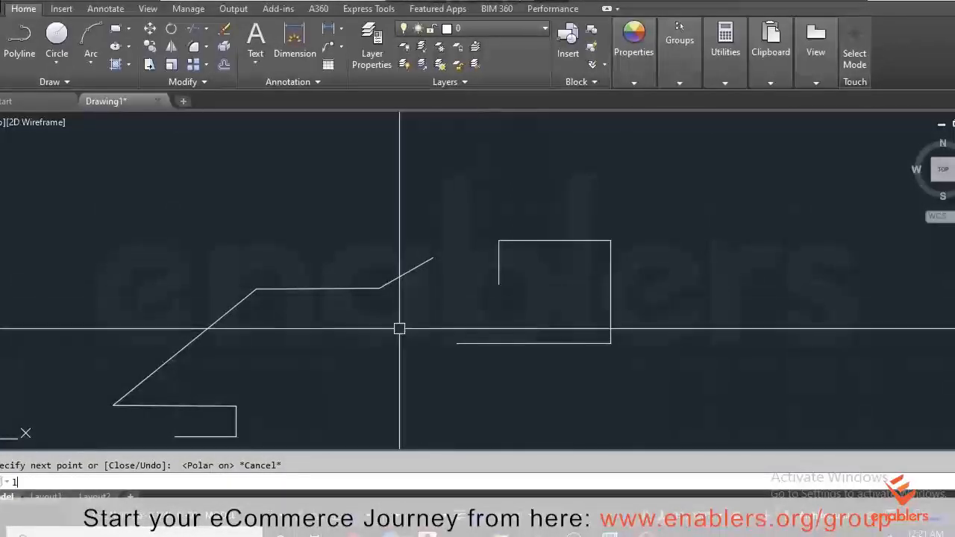
- Turn off the Midpoint object snap and try starting a line from the lower endpoint of the 30° segment
{"action": "type", "text": "L"}
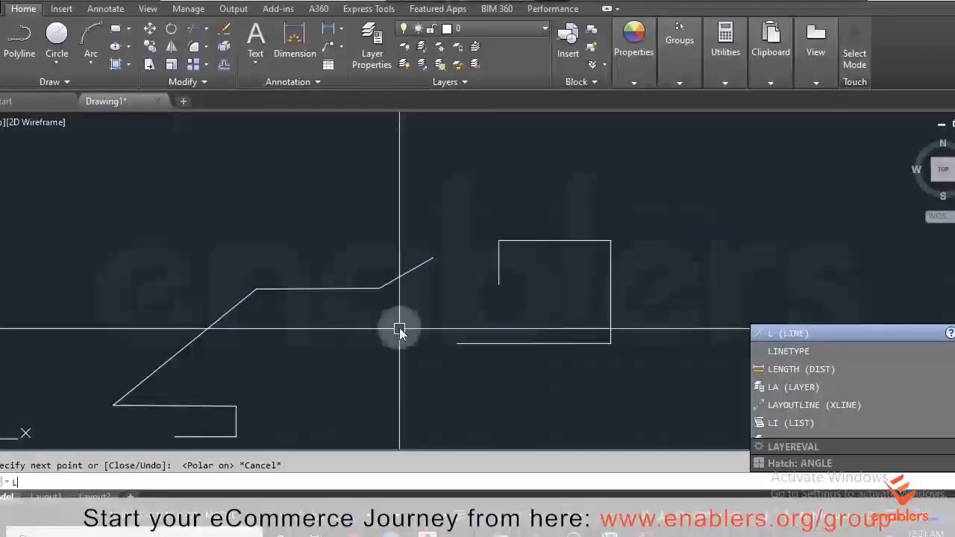
{"action": "key", "text": "Escape"}
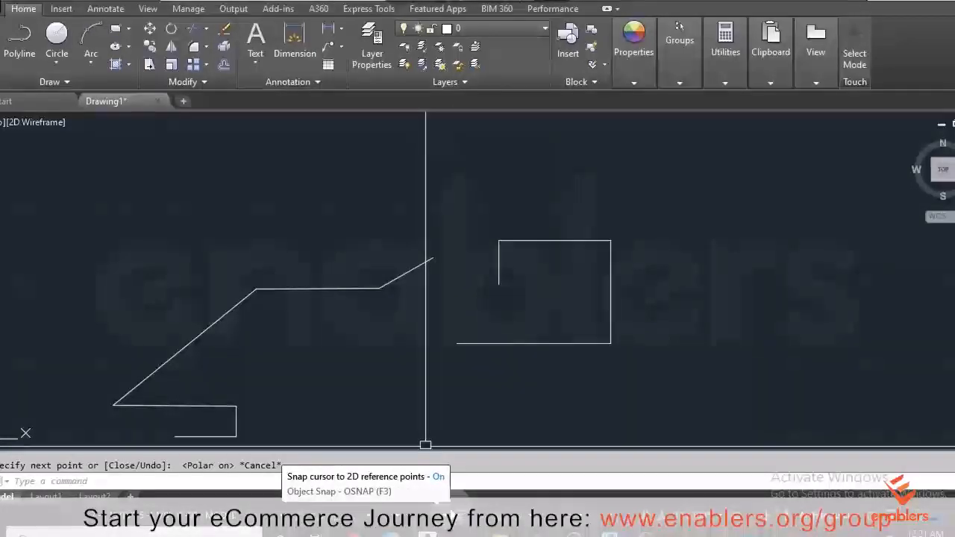
{"action": "key", "text": "Return"}
{"action": "scroll", "coordinate": [415, 235], "scroll_direction": "up", "scroll_amount": 2}
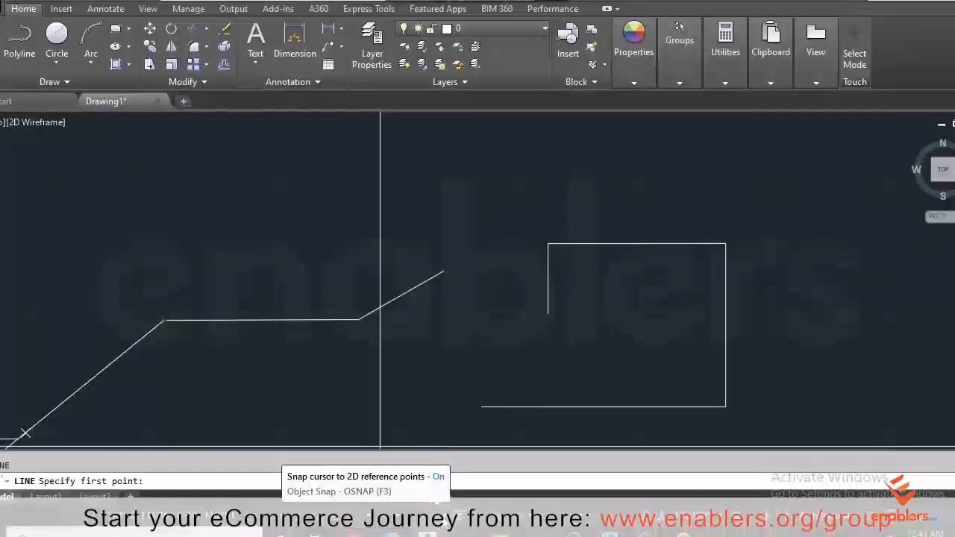
{"action": "left_click", "coordinate": [444, 520]}
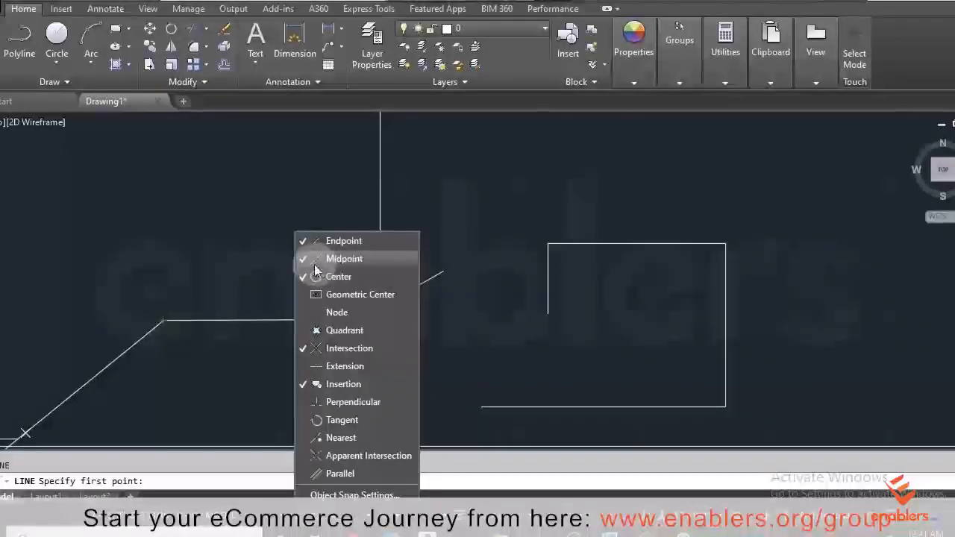
{"action": "left_click", "coordinate": [453, 297]}
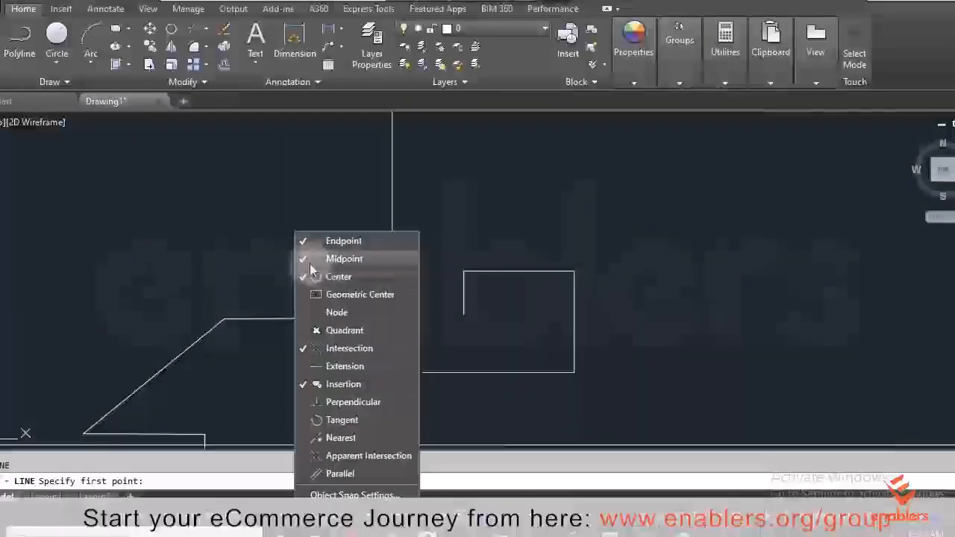
{"action": "left_click", "coordinate": [304, 259]}
{"action": "left_click", "coordinate": [425, 329]}
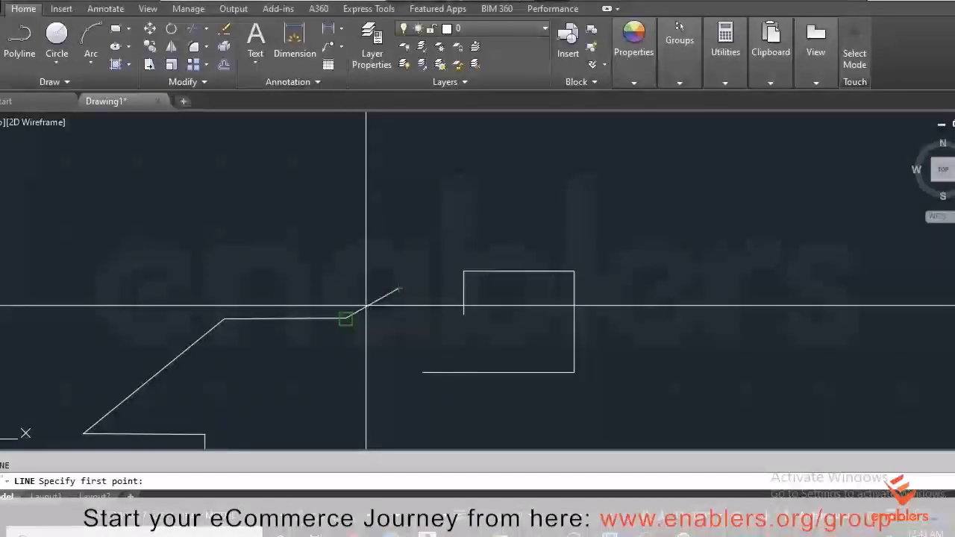
{"action": "scroll", "coordinate": [369, 306], "scroll_direction": "up", "scroll_amount": 4}
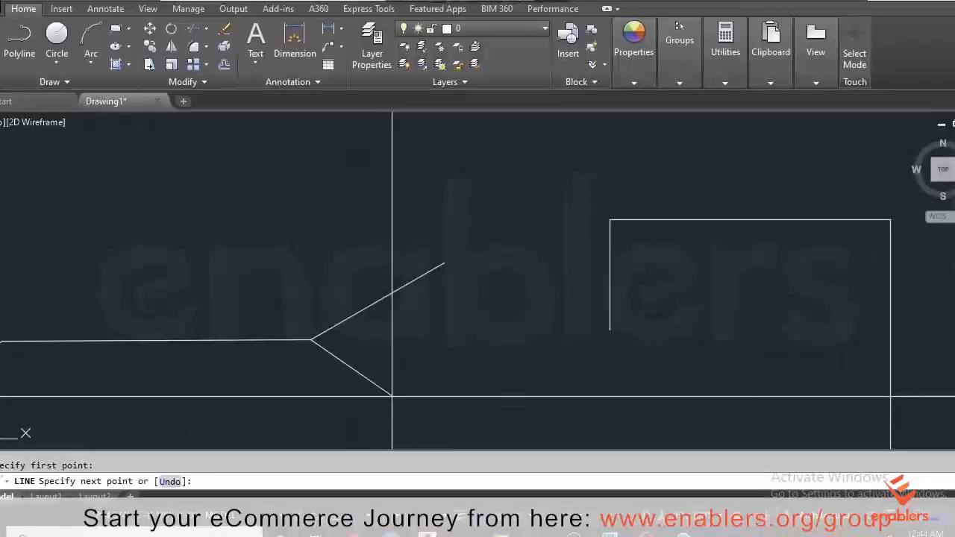
{"action": "key", "text": "Escape"}
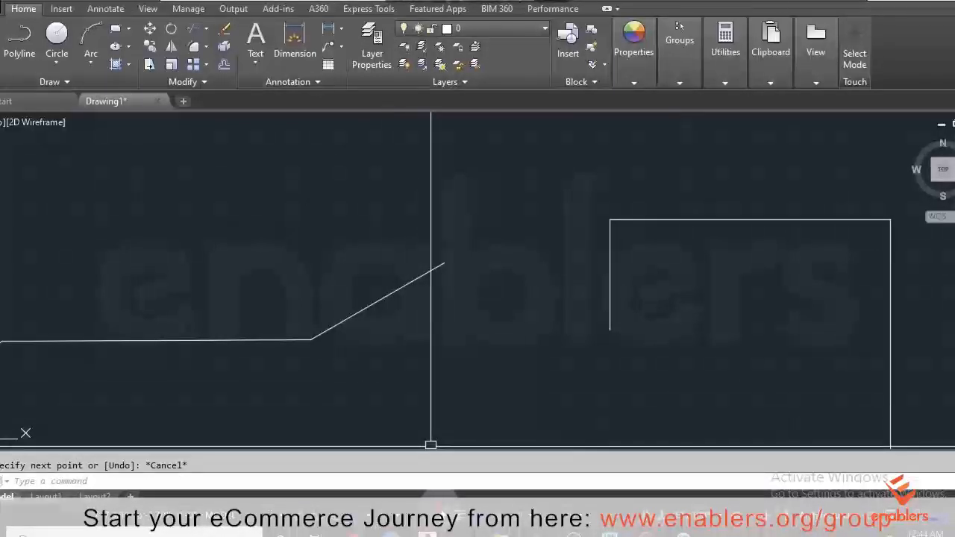
- Turn the Midpoint object snap back on and draw a short line sloping down from the midpoint of the 30° segment
{"action": "right_click", "coordinate": [431, 445], "text": "shift"}
{"action": "left_click", "coordinate": [301, 260]}
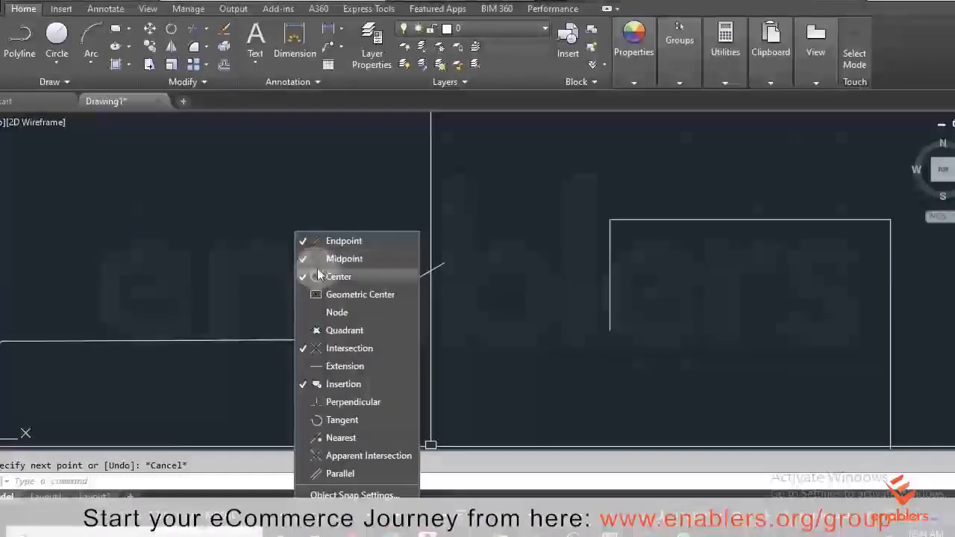
{"action": "left_click", "coordinate": [462, 316]}
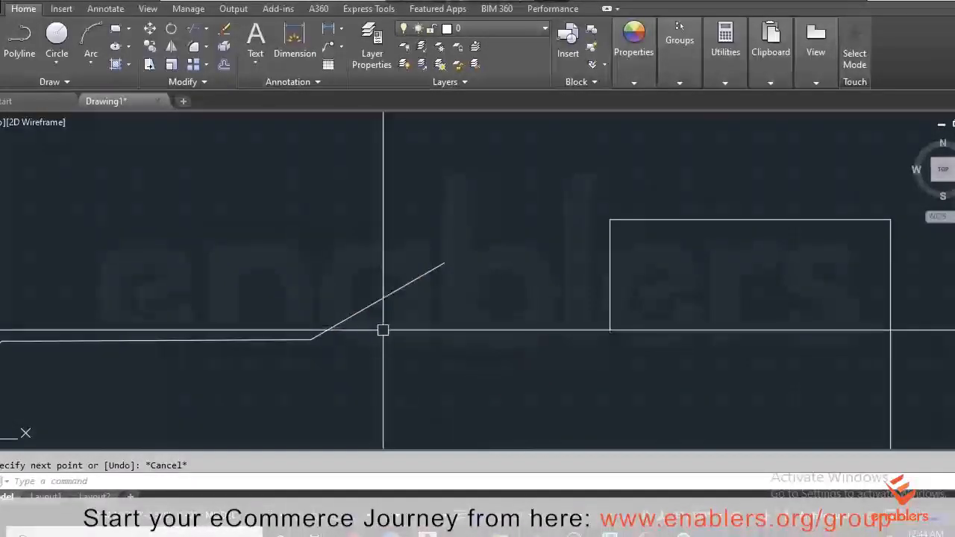
{"action": "type", "text": "l"}
{"action": "key", "text": "Return"}
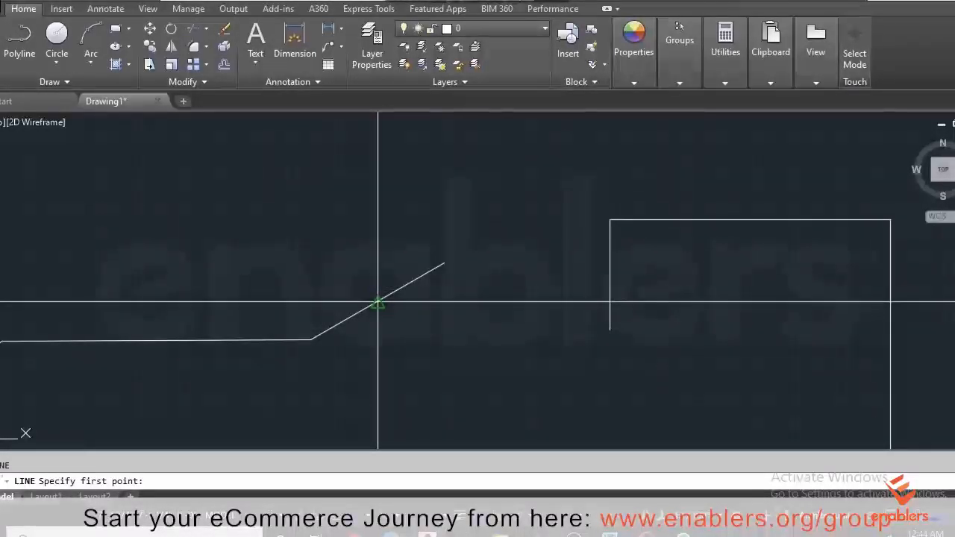
{"action": "left_click", "coordinate": [378, 302]}
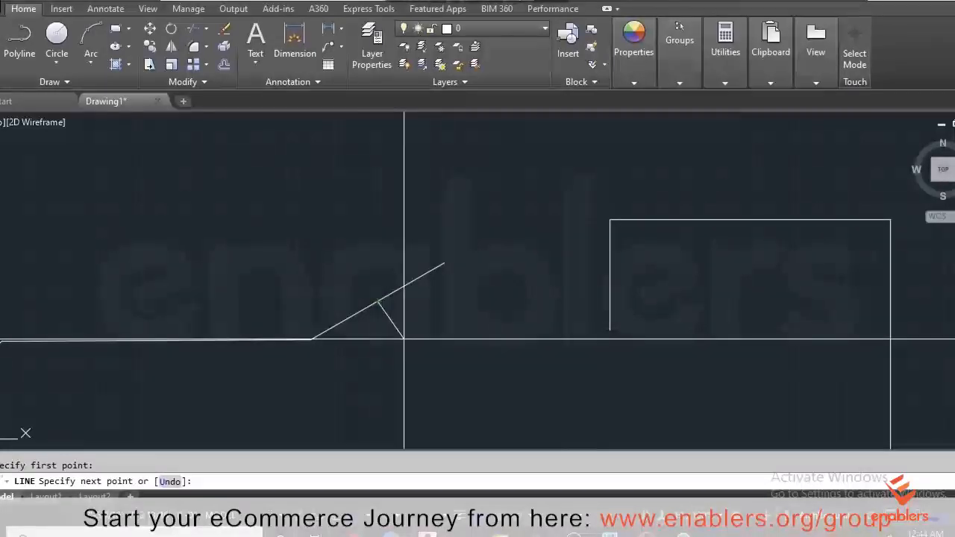
{"action": "left_click", "coordinate": [404, 339]}
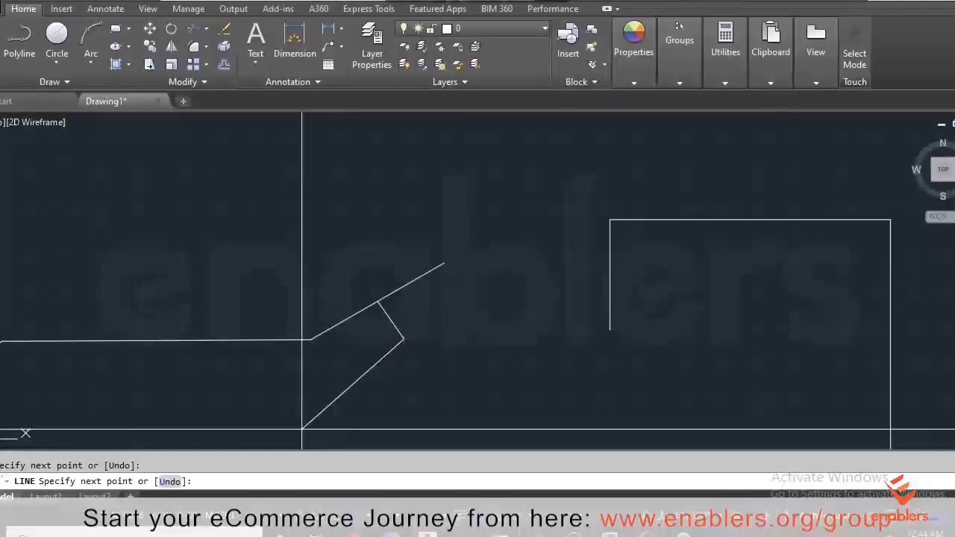
{"action": "key", "text": "Return"}
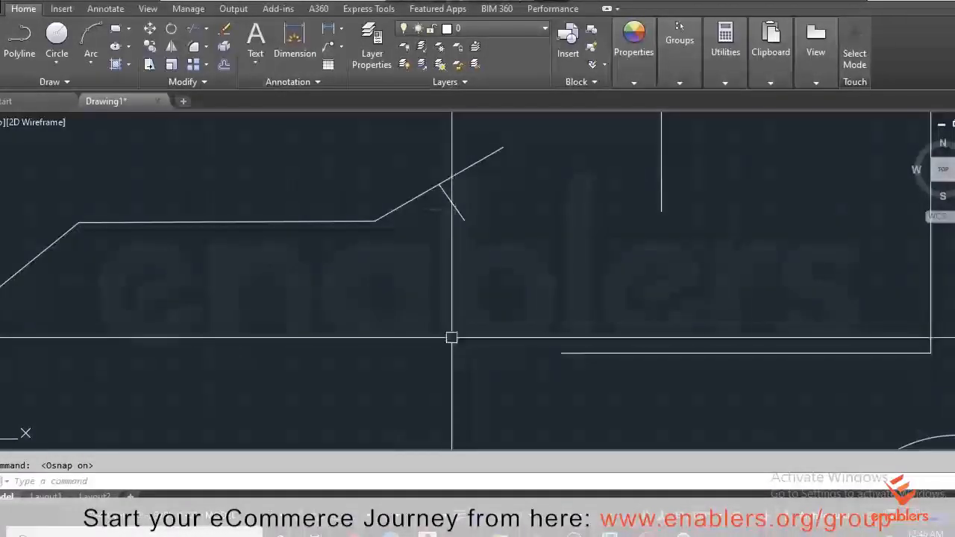
- Review the object snap options and draw a vertical line from the circle's center up to its circumference
{"action": "scroll", "coordinate": [454, 363], "scroll_direction": "down", "scroll_amount": 1}
{"action": "left_click", "coordinate": [446, 517]}
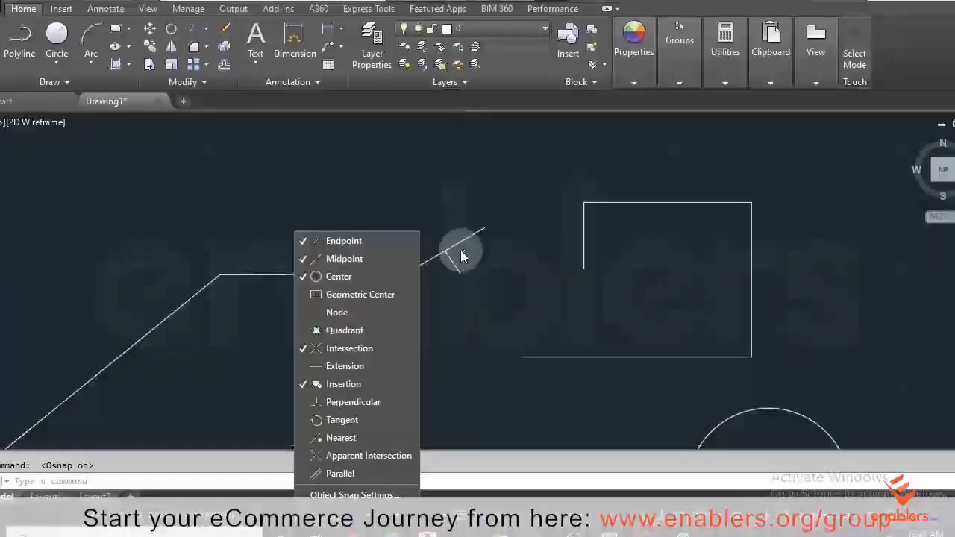
{"action": "scroll", "coordinate": [462, 251], "scroll_direction": "down", "scroll_amount": 1}
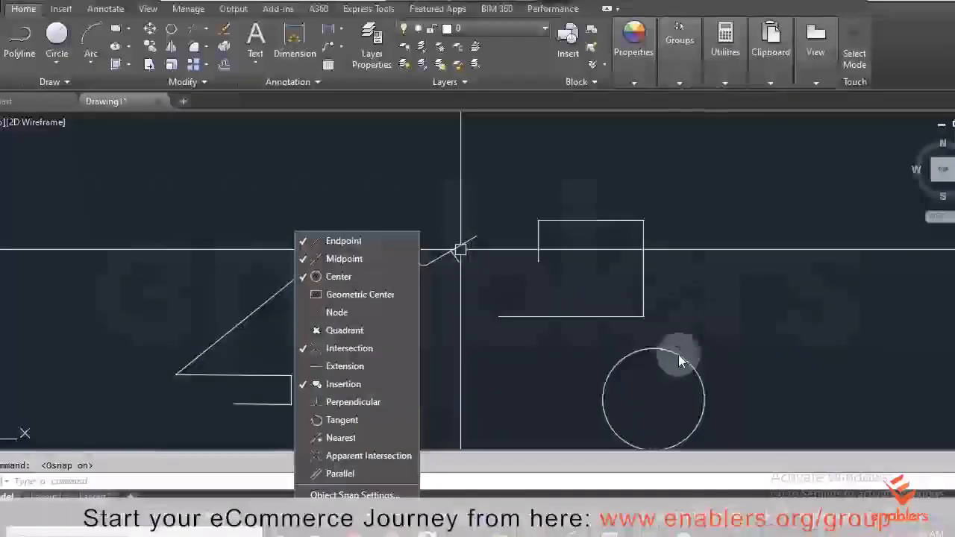
{"action": "left_click", "coordinate": [690, 338]}
{"action": "type", "text": "l"}
{"action": "key", "text": "Return"}
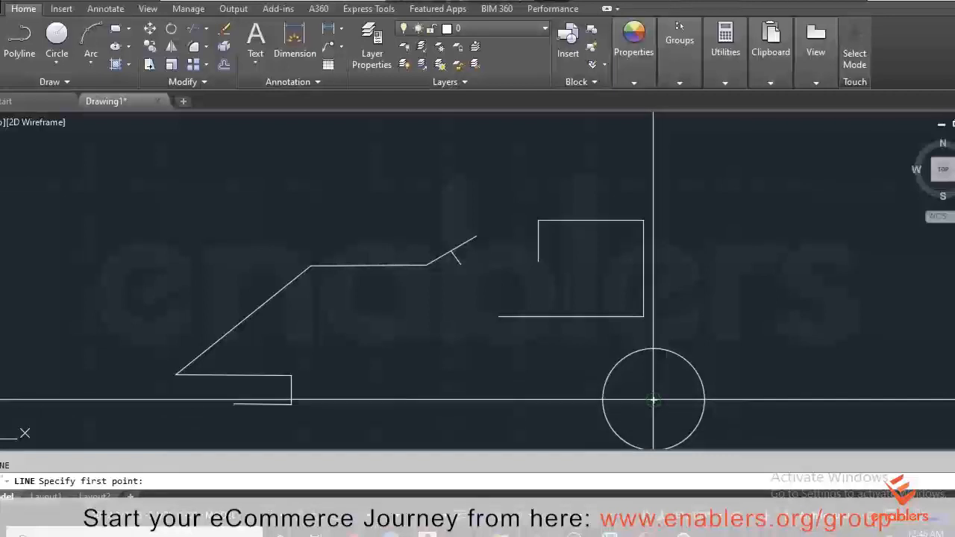
{"action": "left_click", "coordinate": [654, 400]}
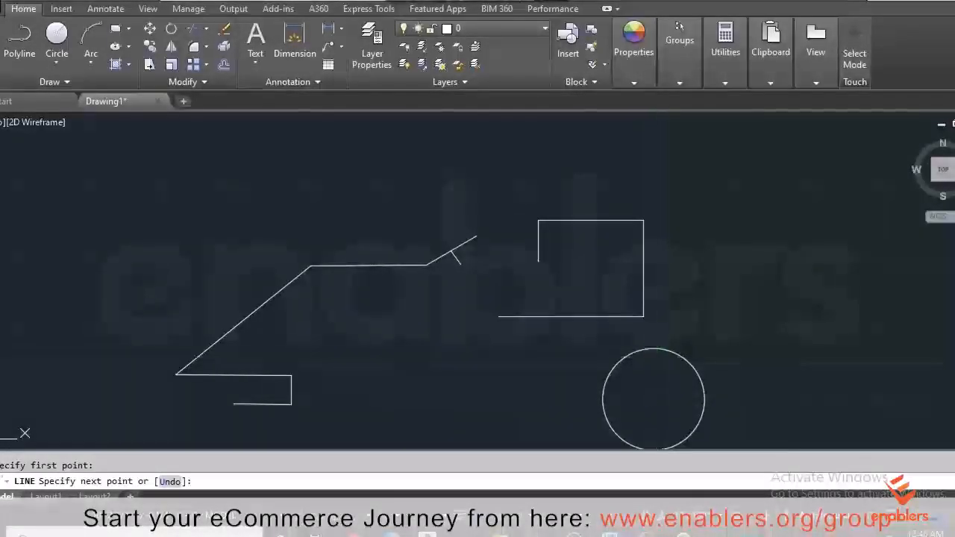
{"action": "left_click", "coordinate": [654, 349]}
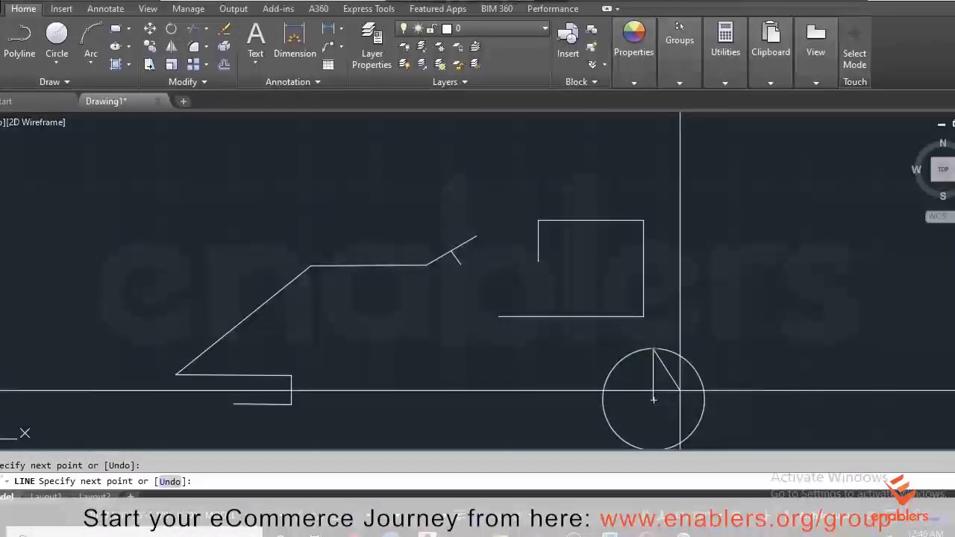
{"action": "key", "text": "Return"}
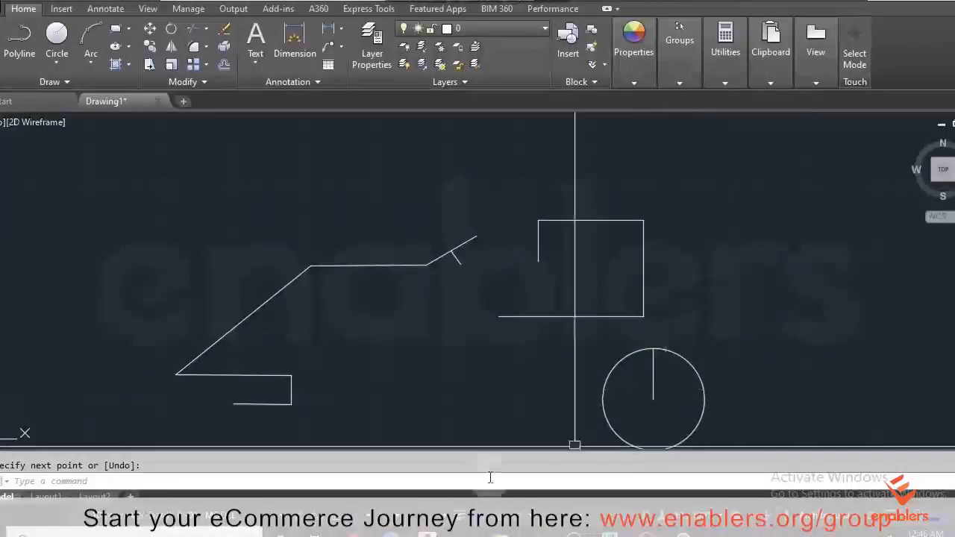
- Inspect the short line at the 30° segment's midpoint with object snap turned off, and turn object snap back on
{"action": "left_click", "coordinate": [443, 514]}
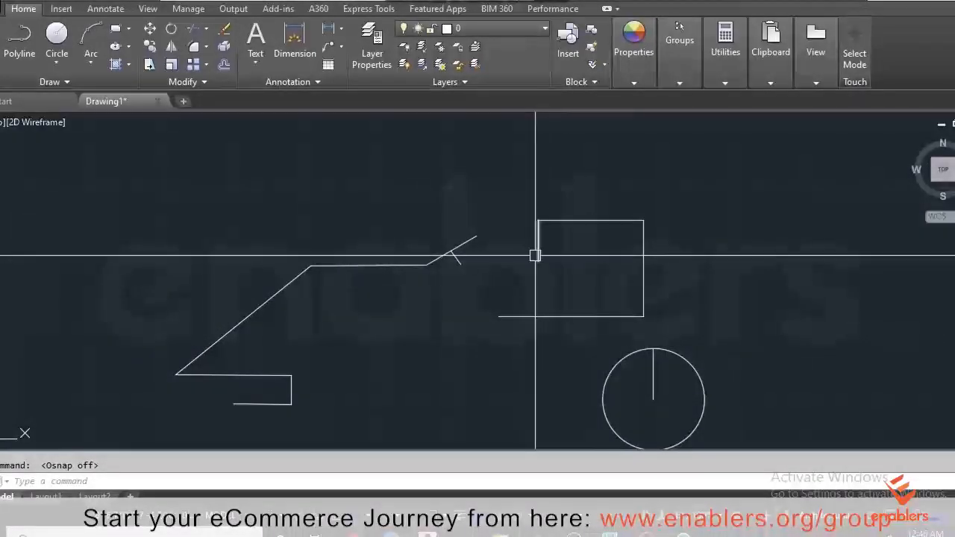
{"action": "scroll", "coordinate": [454, 254], "scroll_direction": "up", "scroll_amount": 3}
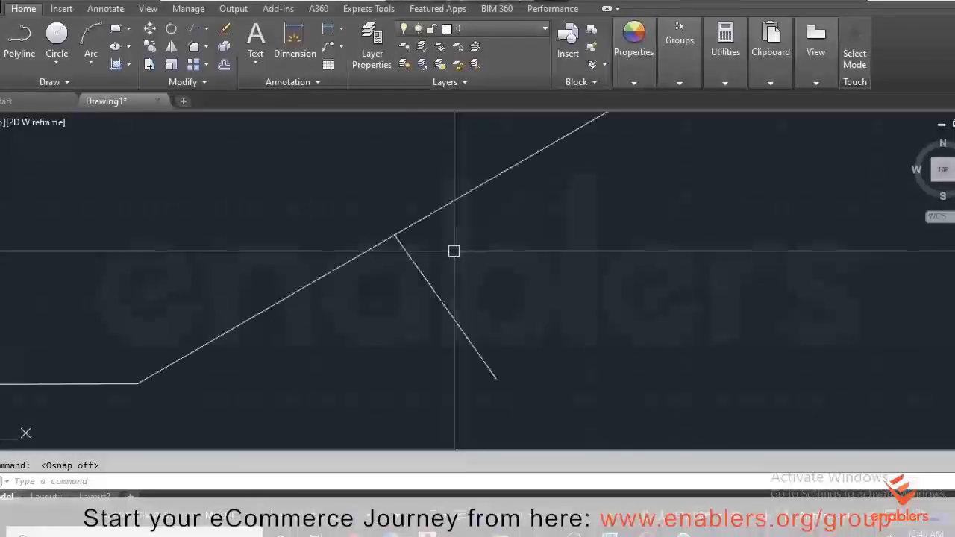
{"action": "left_click", "coordinate": [452, 307]}
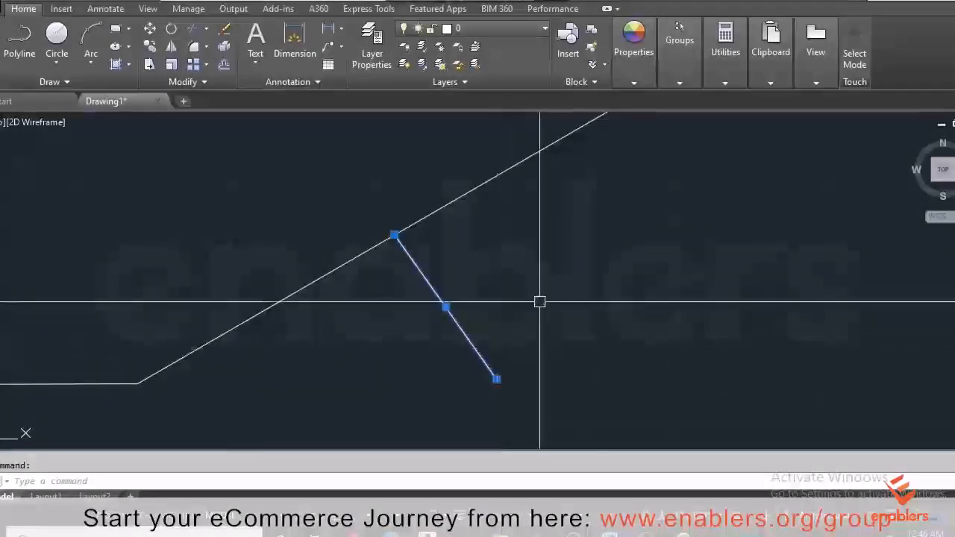
{"action": "scroll", "coordinate": [495, 277], "scroll_direction": "down", "scroll_amount": 2}
{"action": "key", "text": "Escape"}
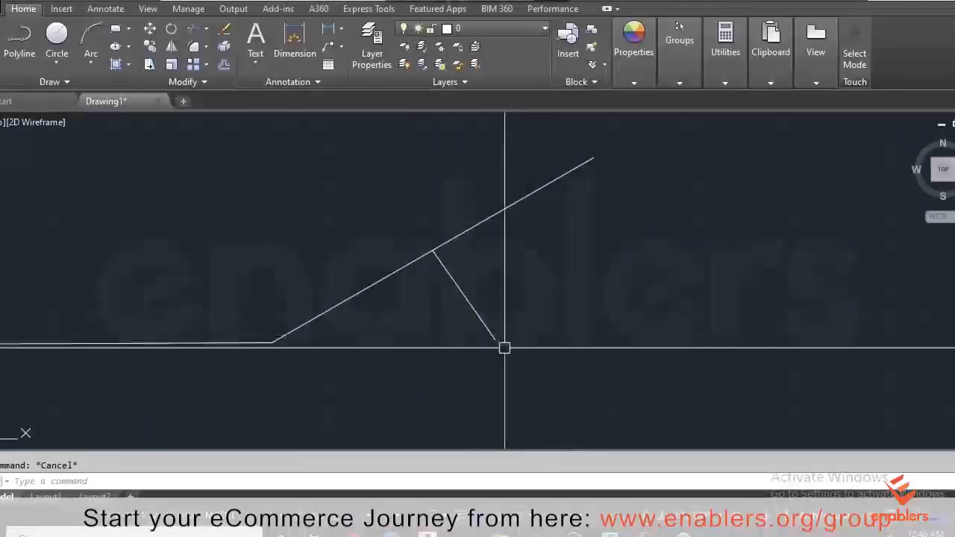
{"action": "scroll", "coordinate": [273, 342], "scroll_direction": "down", "scroll_amount": 4}
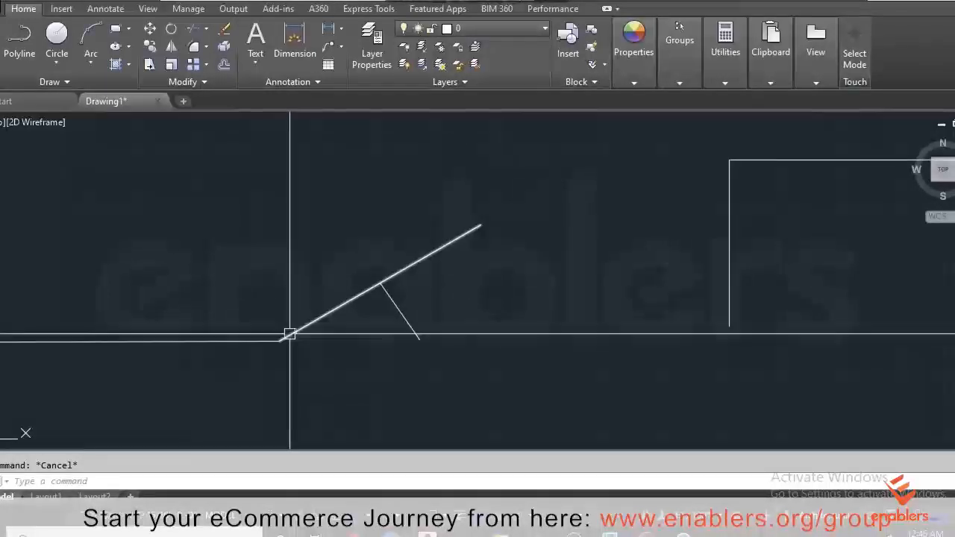
{"action": "left_click", "coordinate": [429, 521]}
{"action": "scroll", "coordinate": [421, 339], "scroll_direction": "down", "scroll_amount": 3}
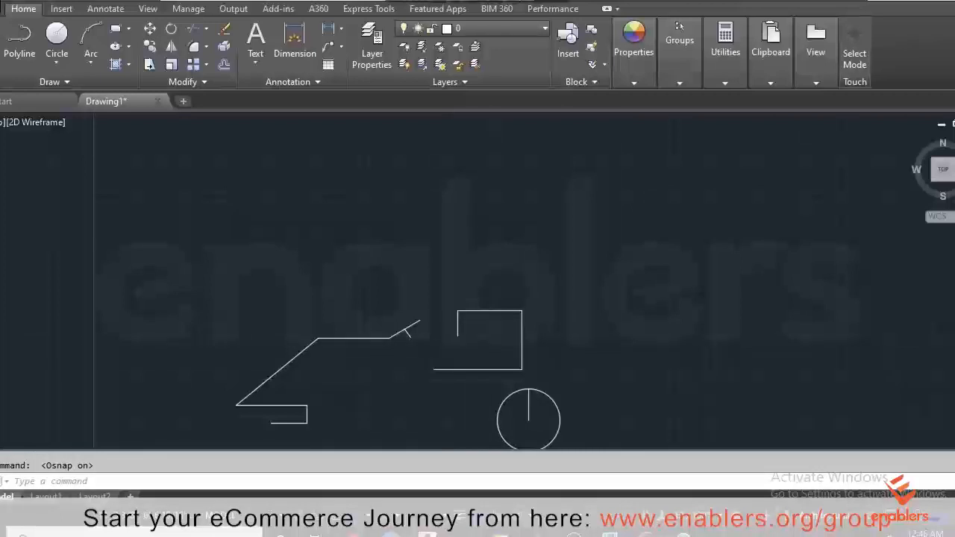
{"action": "scroll", "coordinate": [615, 364], "scroll_direction": "down", "scroll_amount": 2}
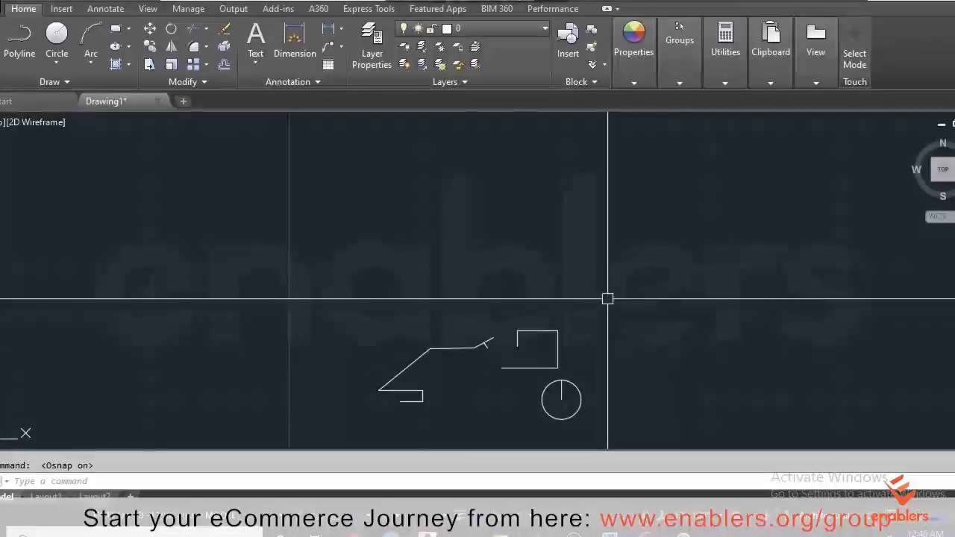